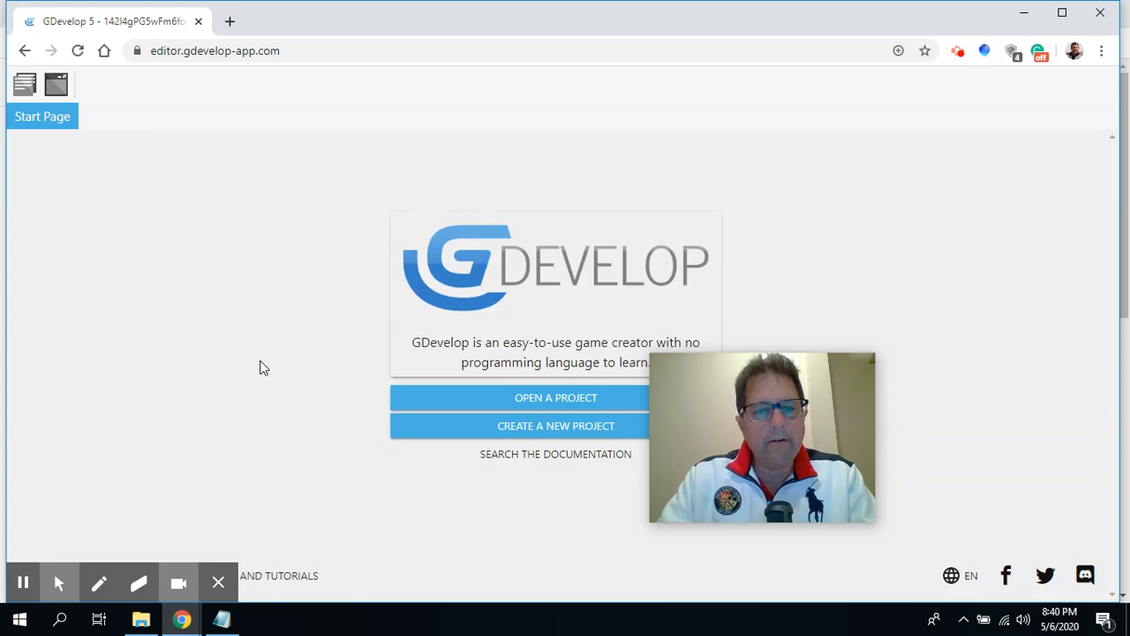
- Open the Gdevelop 05 project from the Computer 10 folder on Google Drive
left_click(546, 398)
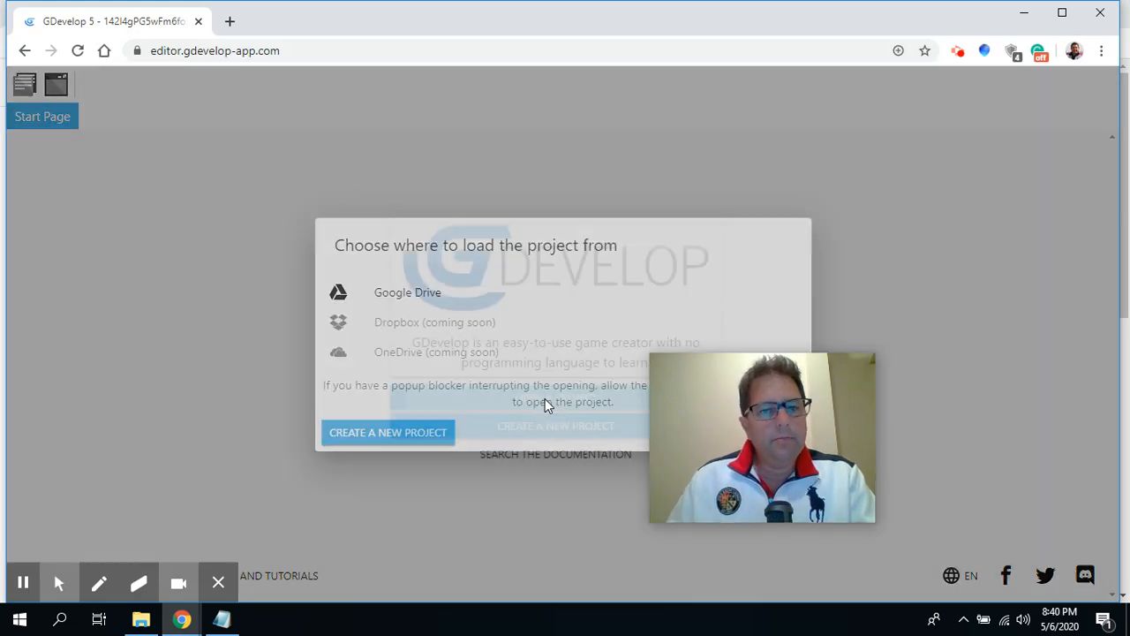
left_click(412, 293)
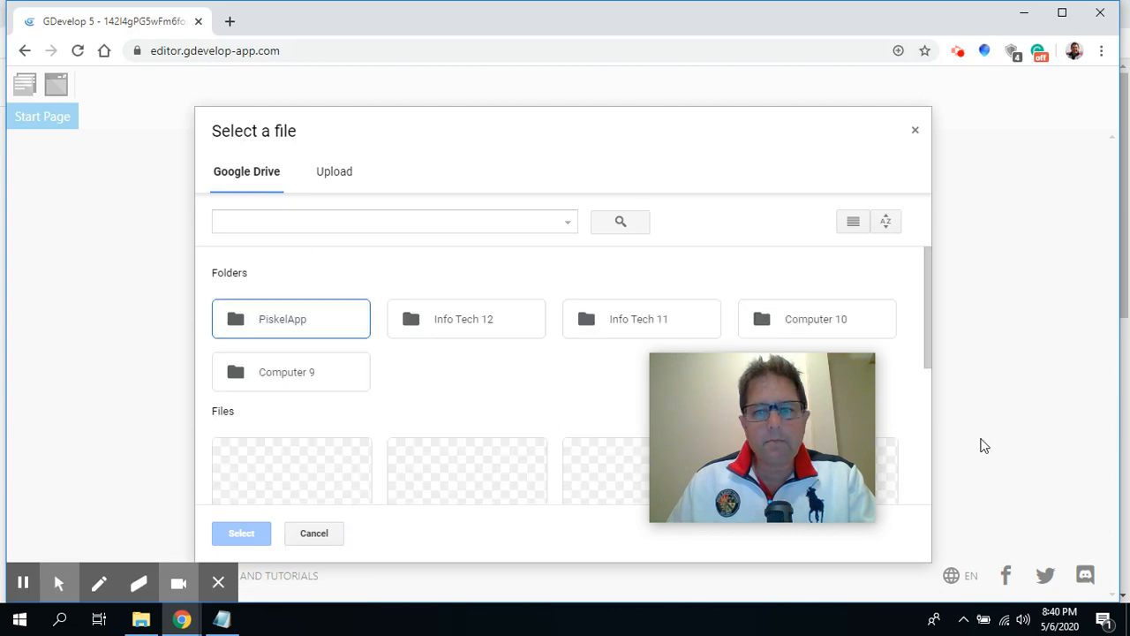
double_click(806, 325)
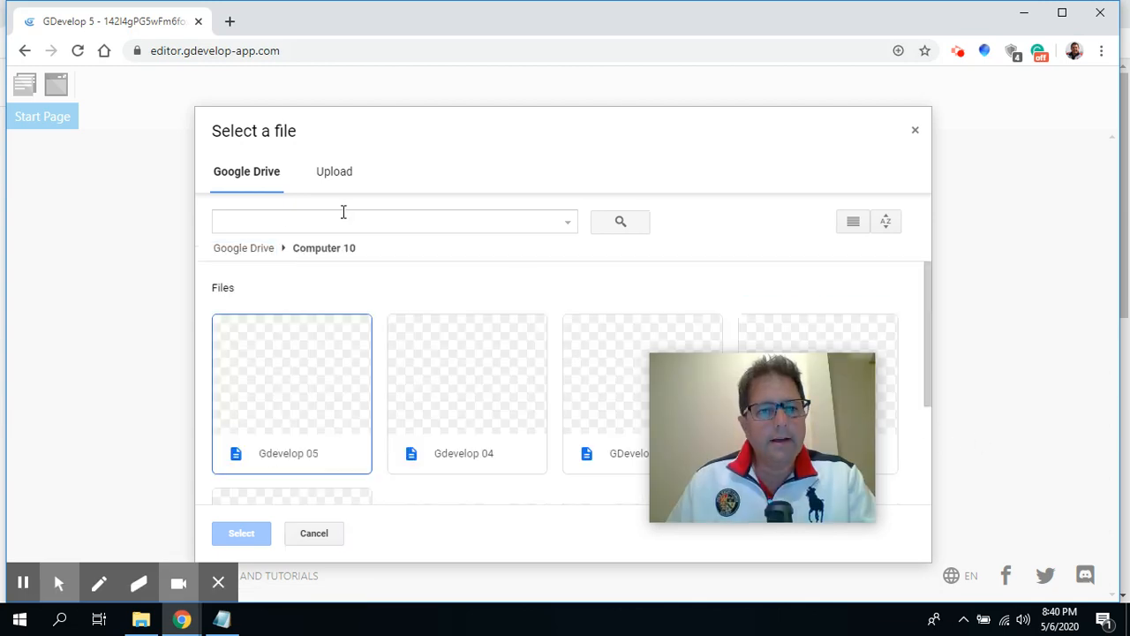
left_click(286, 404)
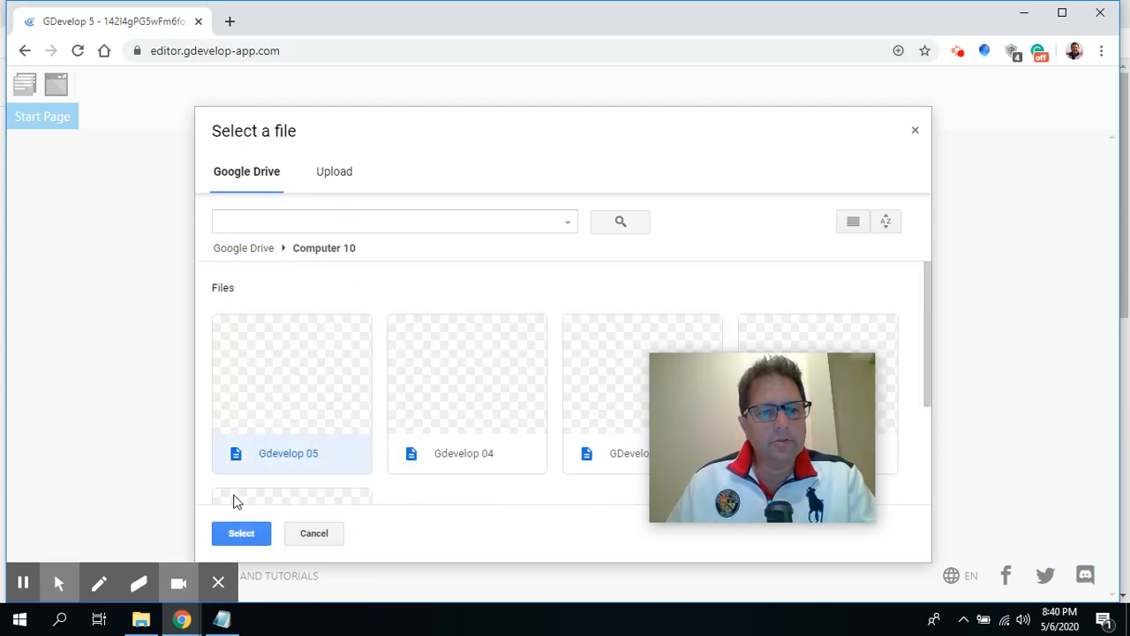
left_click(231, 530)
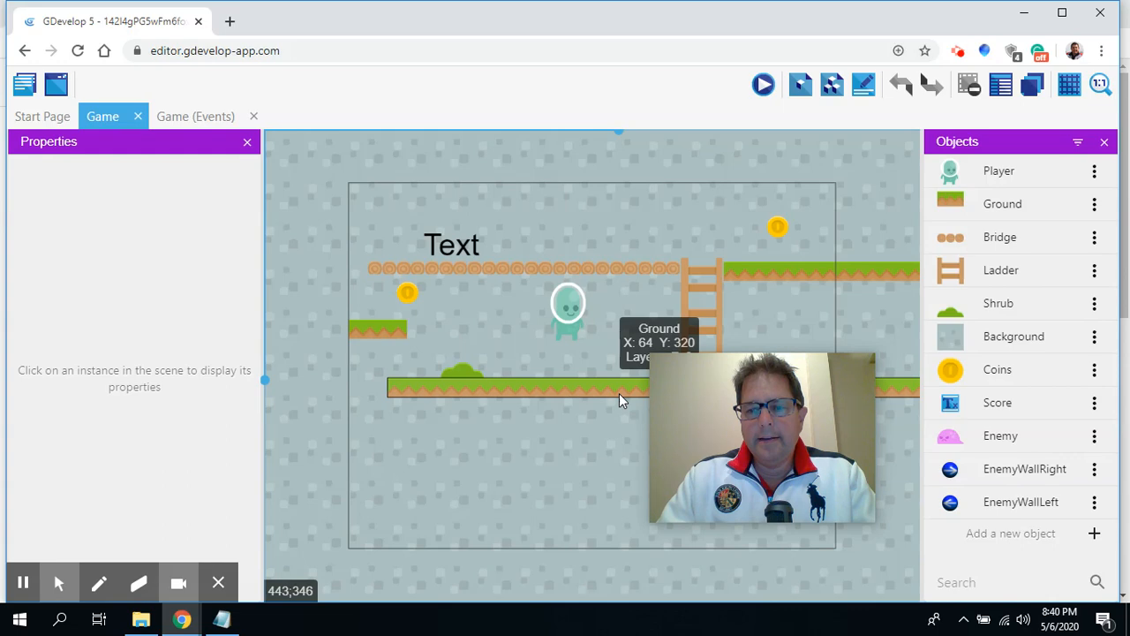
left_click_drag(727, 365, 644, 471)
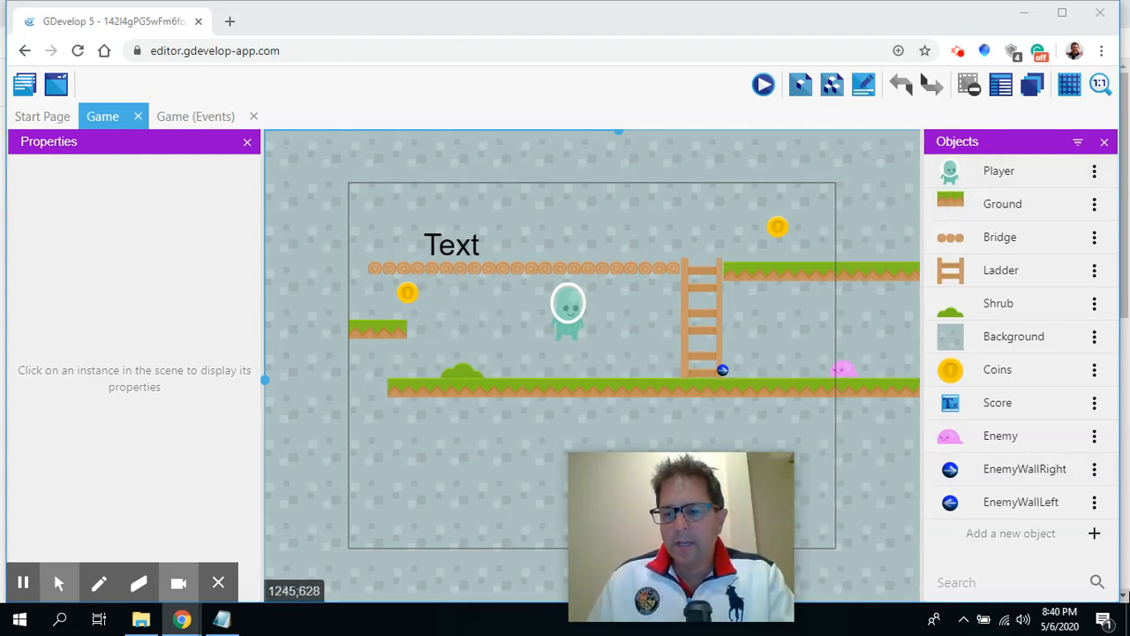
- Add a new sprite object to the scene's object list and name it Exit
left_click(1094, 534)
left_click(265, 174)
left_click(333, 301)
double_click(333, 301)
left_click(332, 301)
key("BackSpace")
key("BackSpace")
key("BackSpace")
key("BackSpace")
key("BackSpace")
key("BackSpace")
key("BackSpace")
key("BackSpace")
key("BackSpace")
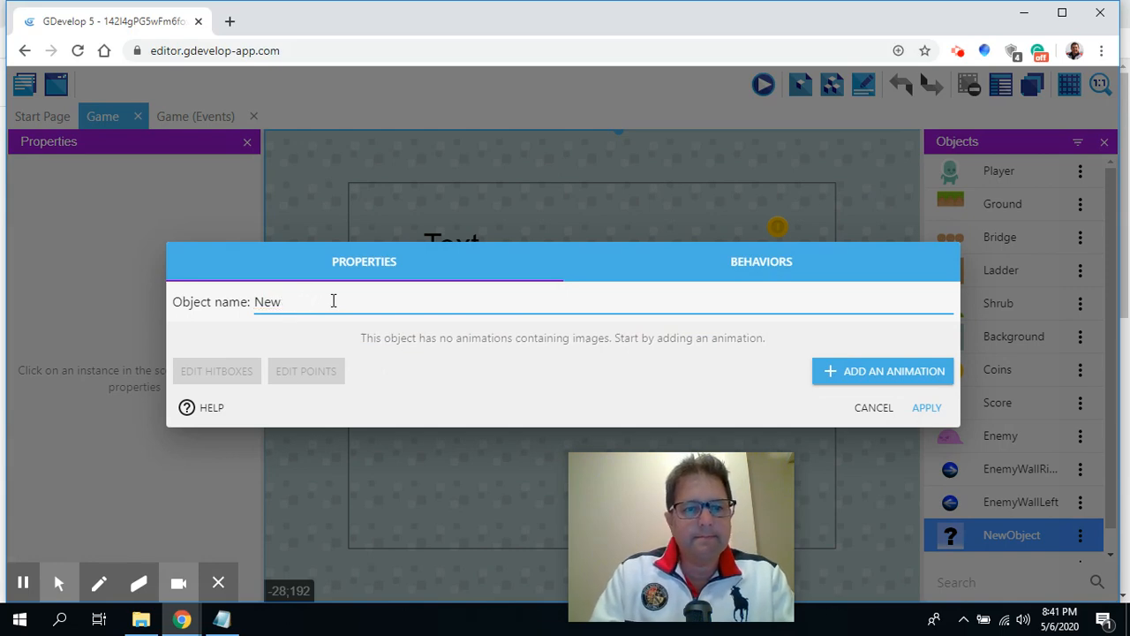
type("Exit")
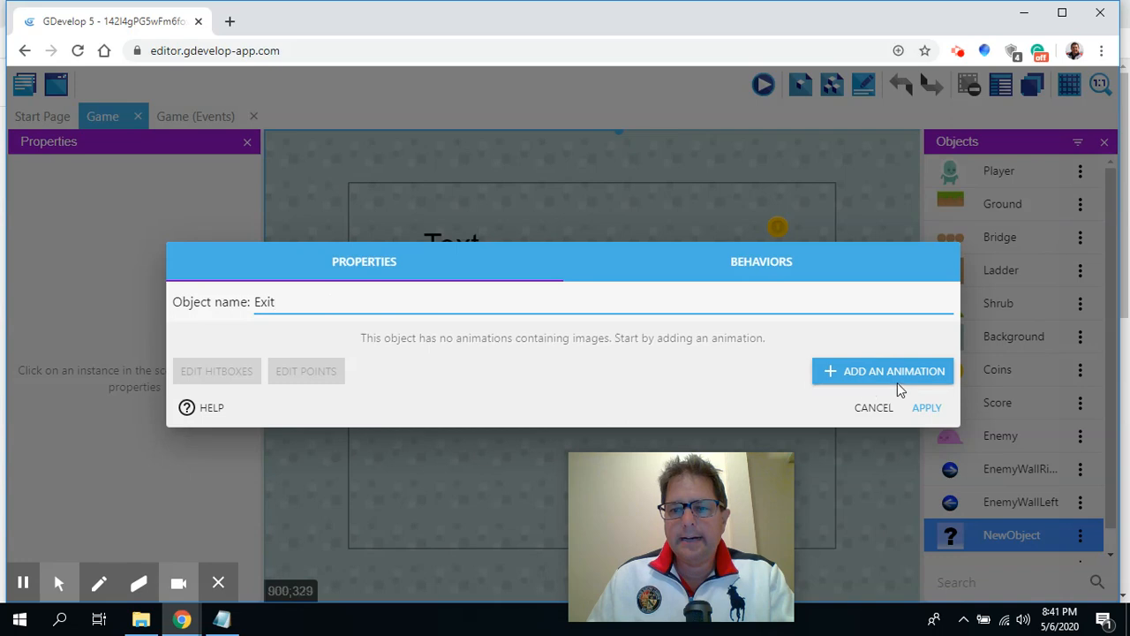
- Give the Exit object an animation using the shadedDark05 library image and apply the object settings
left_click(855, 376)
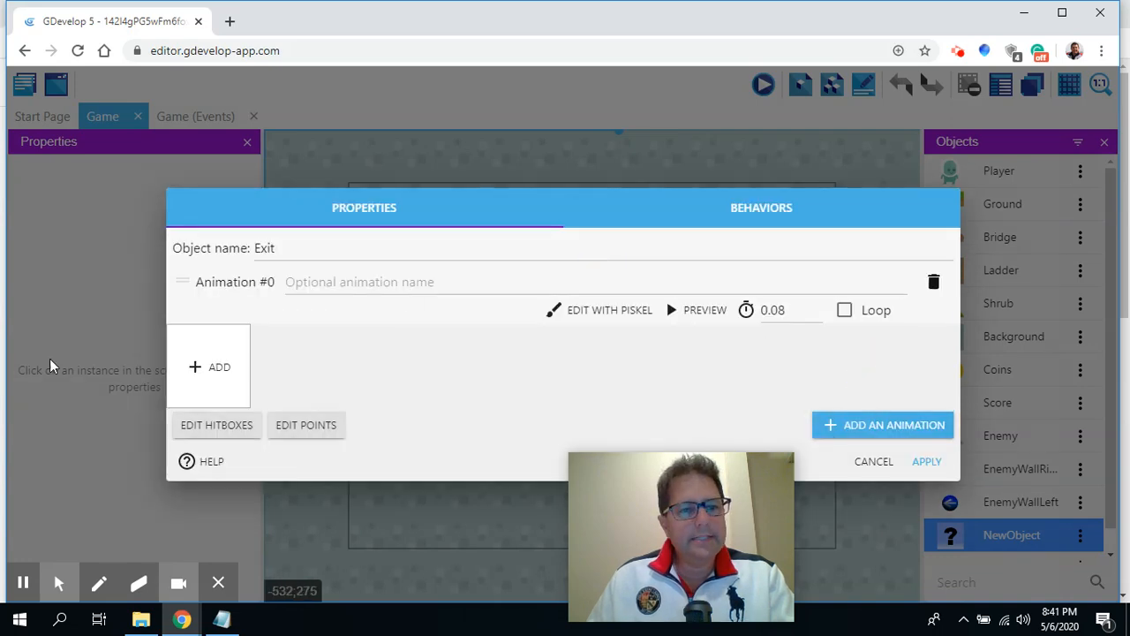
left_click(210, 379)
scroll(256, 362, "down", 8)
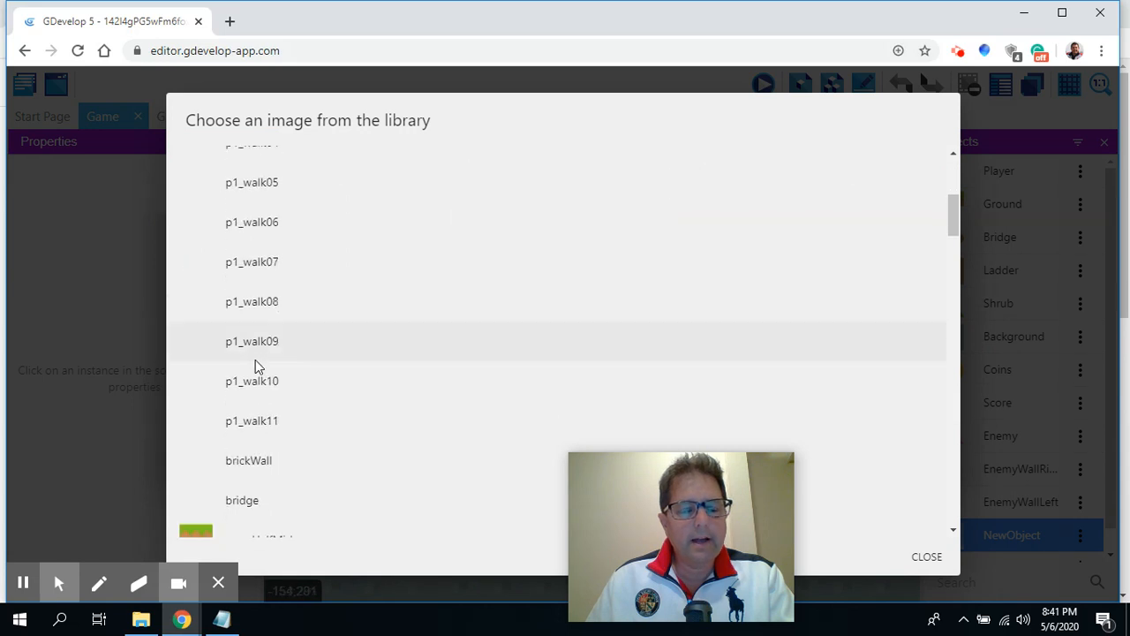
scroll(287, 354, "down", 4)
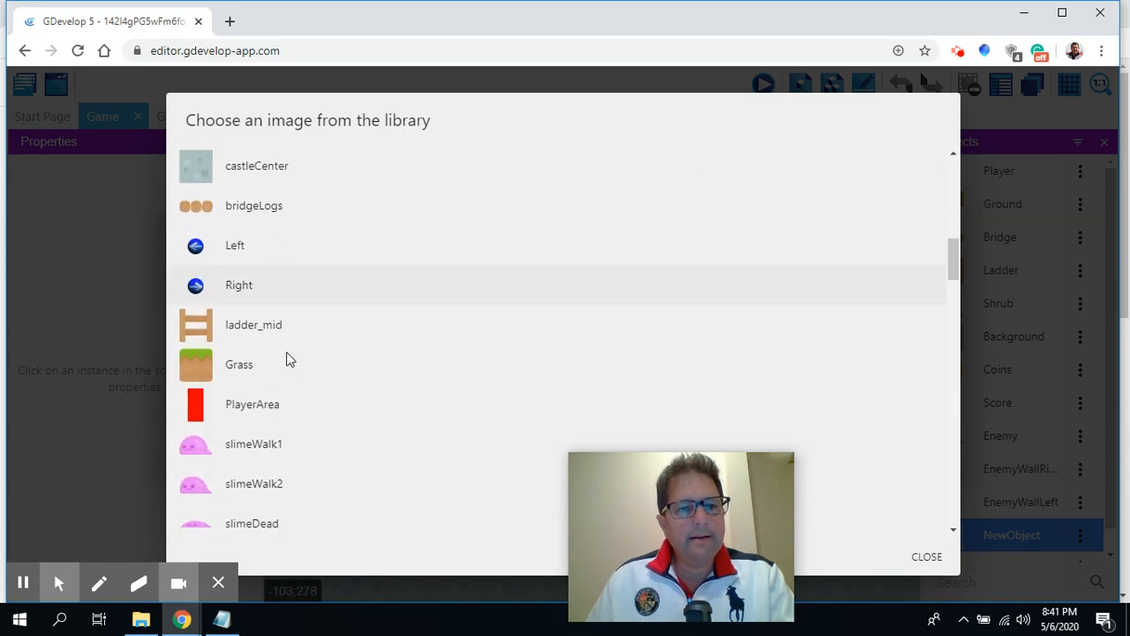
scroll(243, 306, "down", 4)
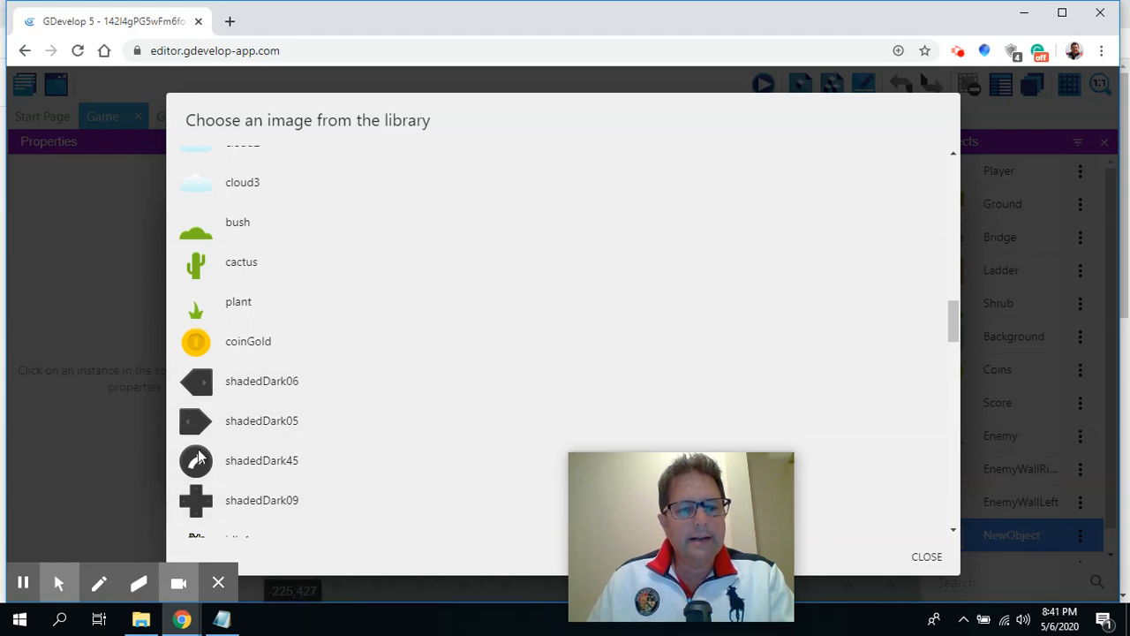
left_click(255, 421)
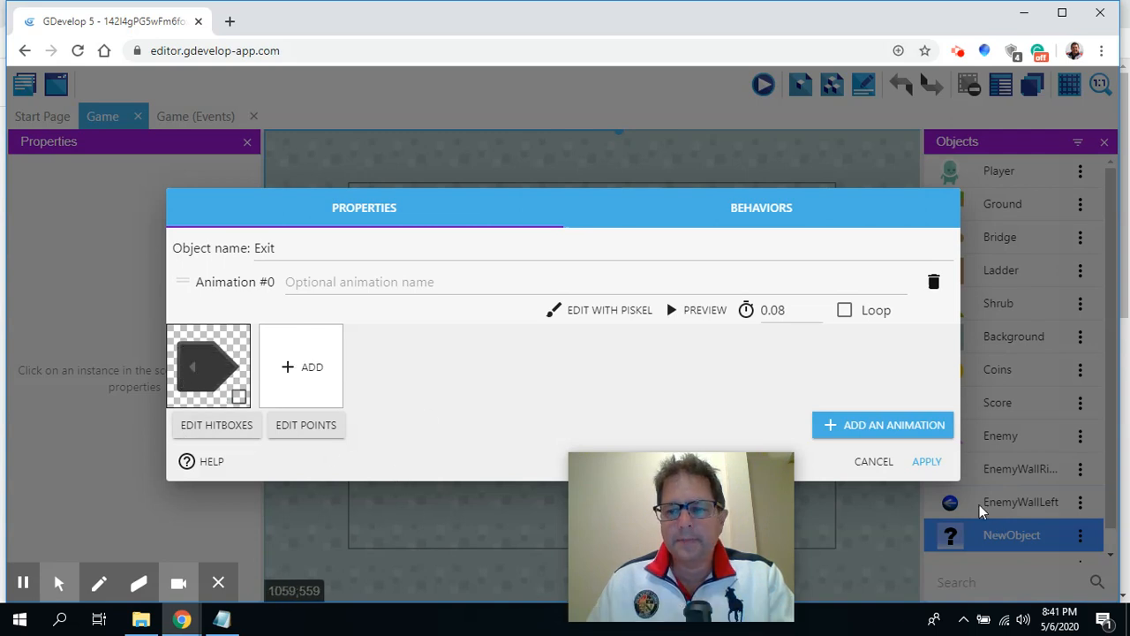
left_click(927, 461)
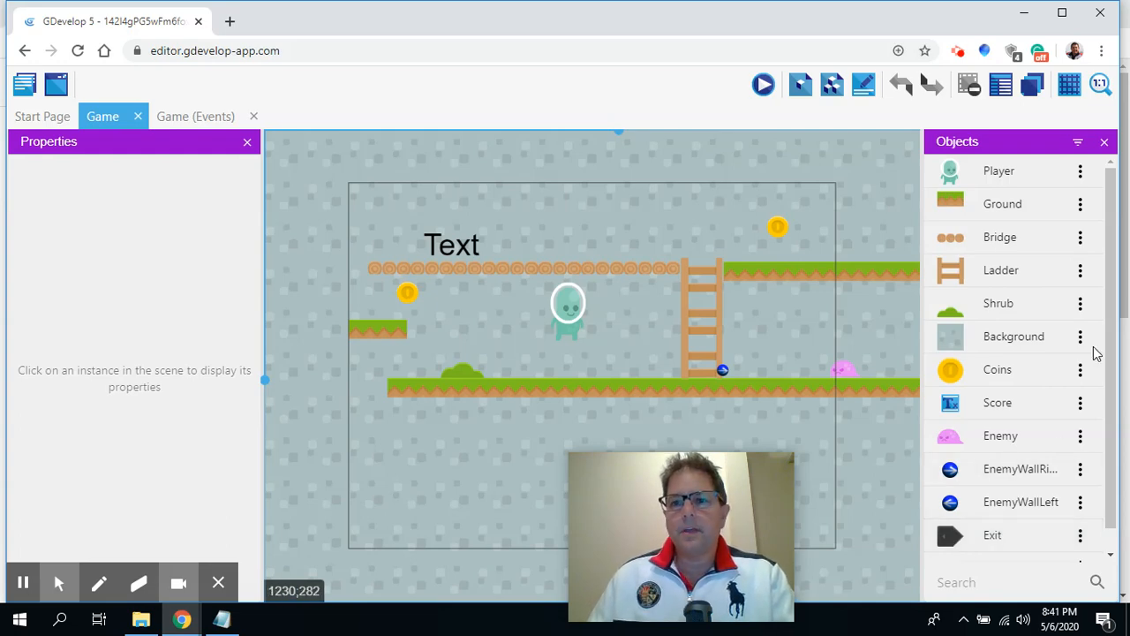
- Collapse the Enemy group in the Game scene's events and add a new event group named NextLevel
left_click(201, 117)
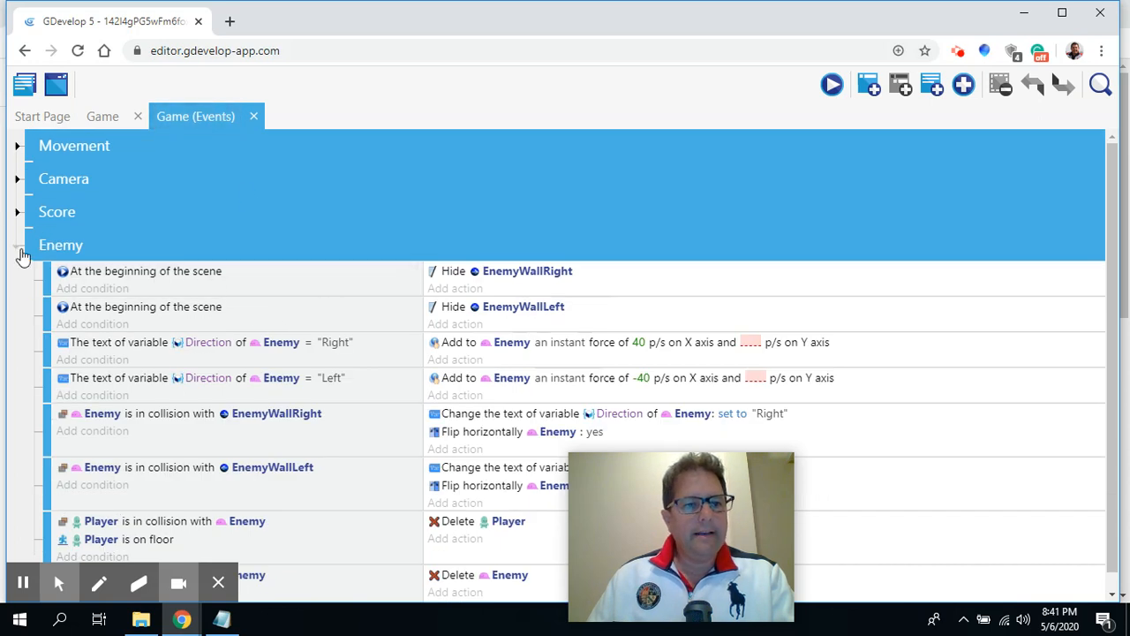
left_click(22, 253)
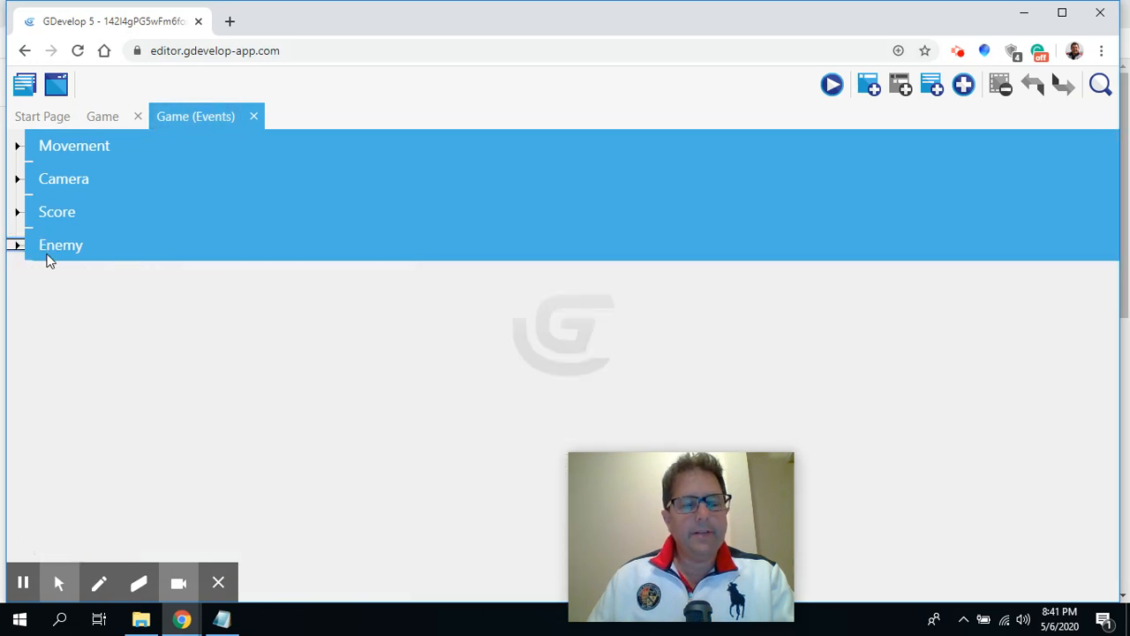
left_click(966, 87)
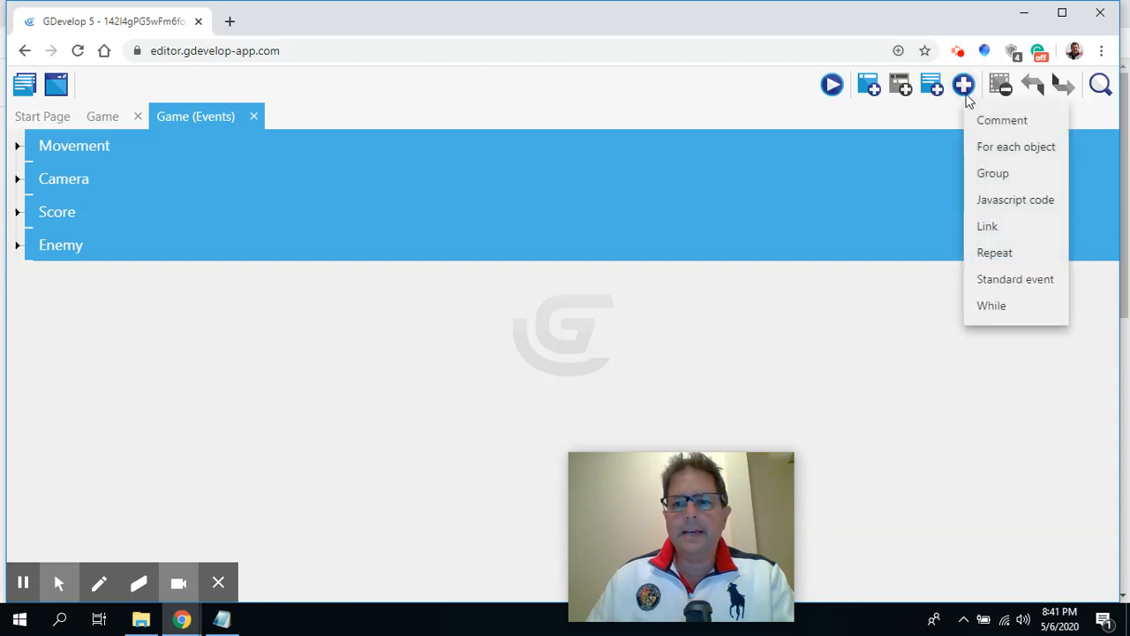
left_click(992, 172)
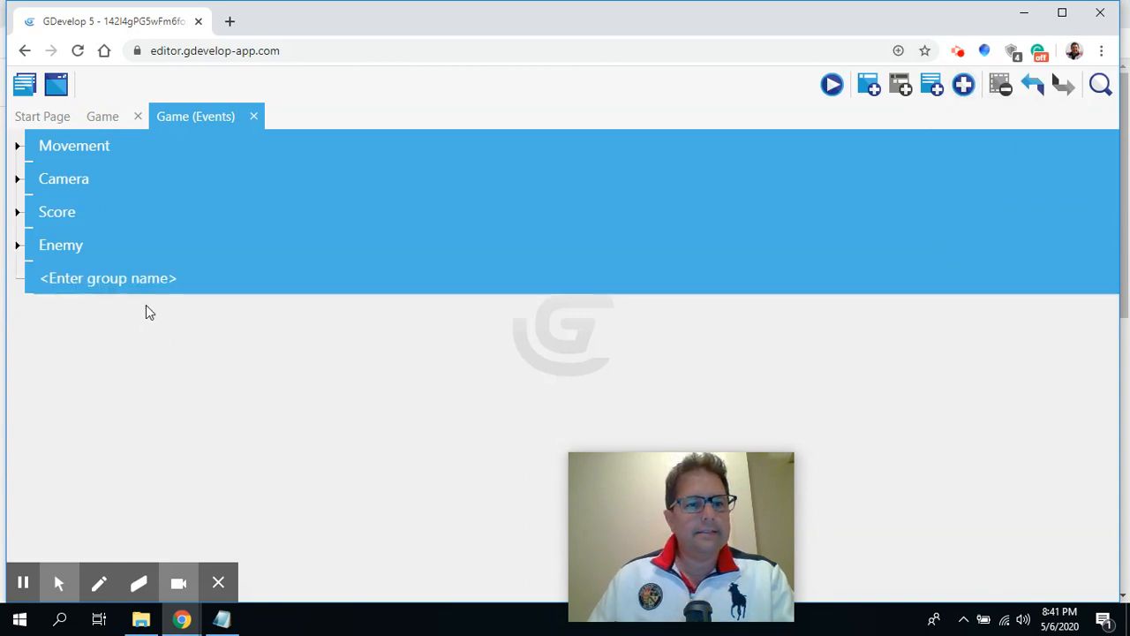
left_click(118, 278)
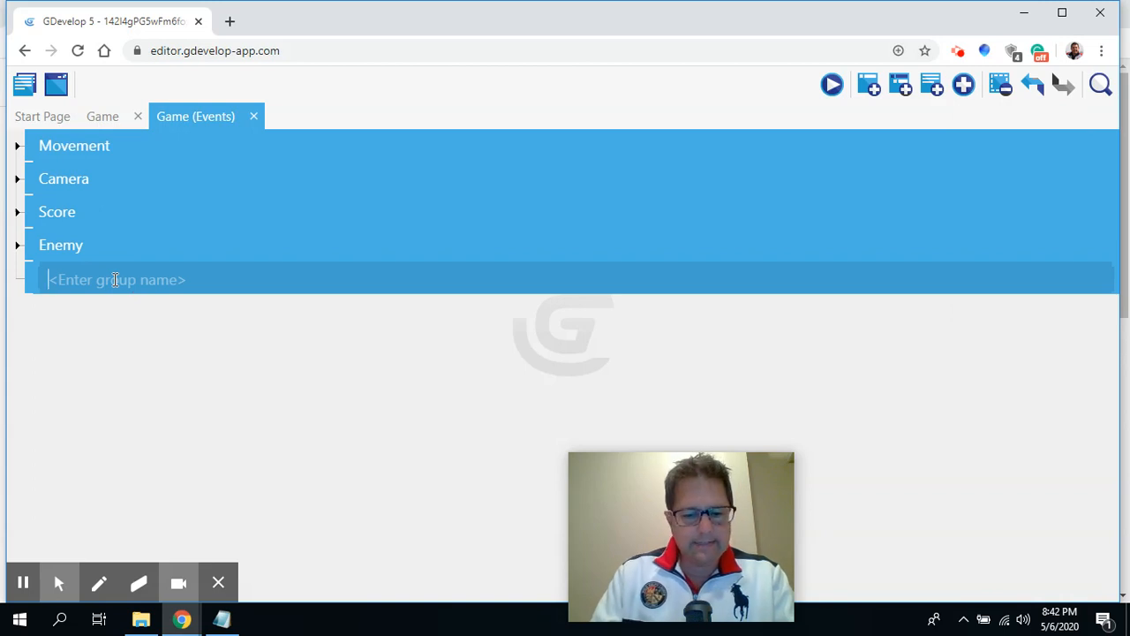
type("Ne")
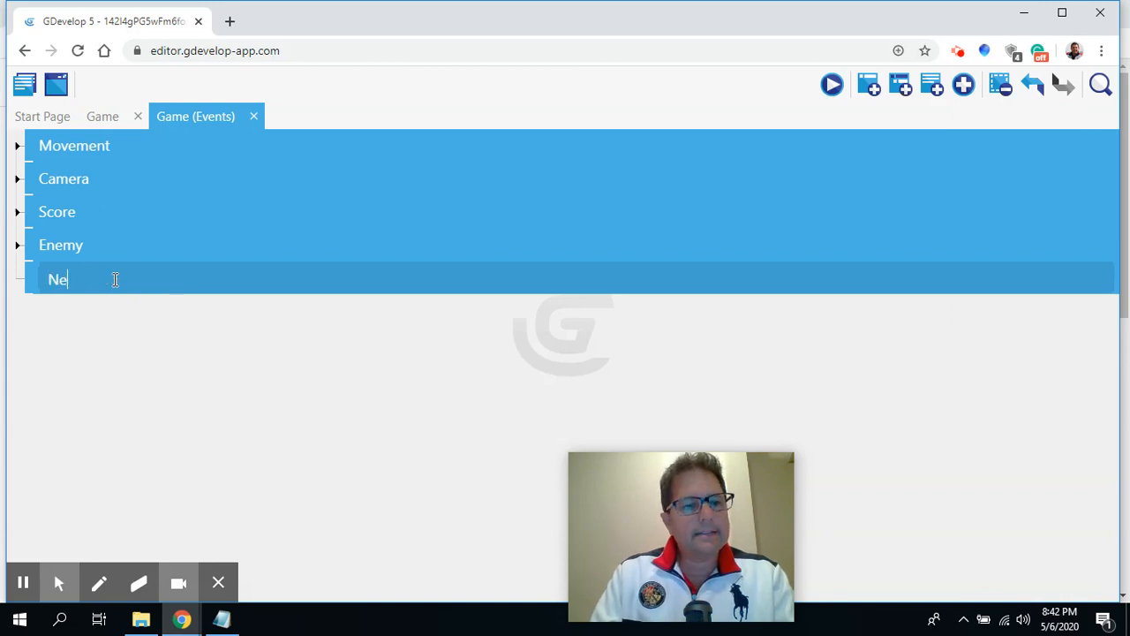
type("xtLevel")
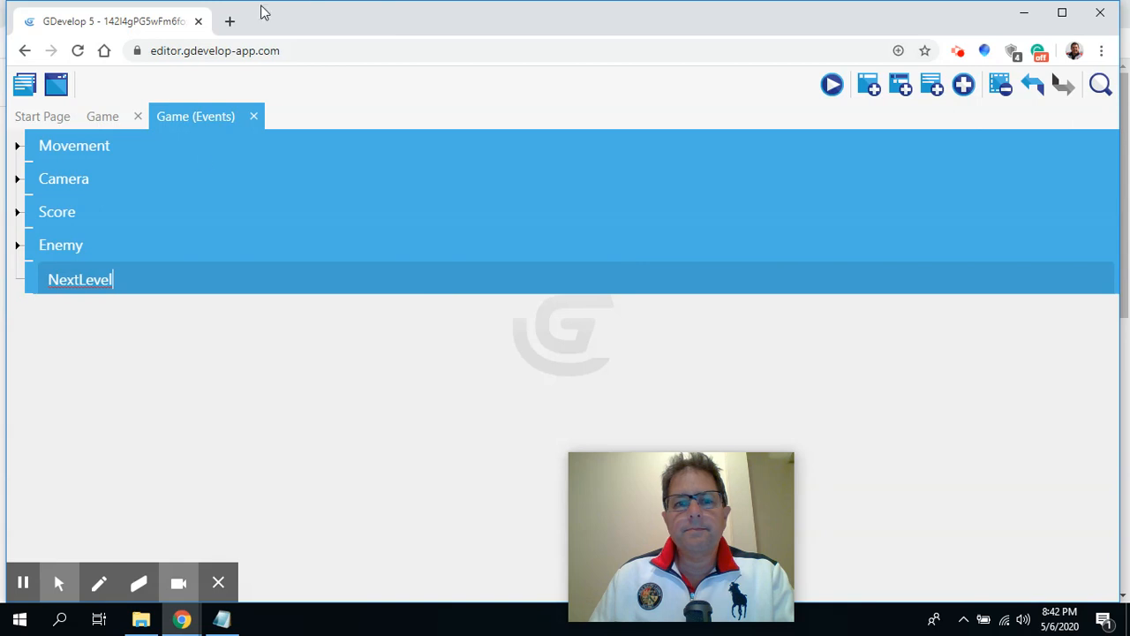
- In the Game scene, stretch the lowest ground platform near the level's far end to a width of about 509
left_click(104, 118)
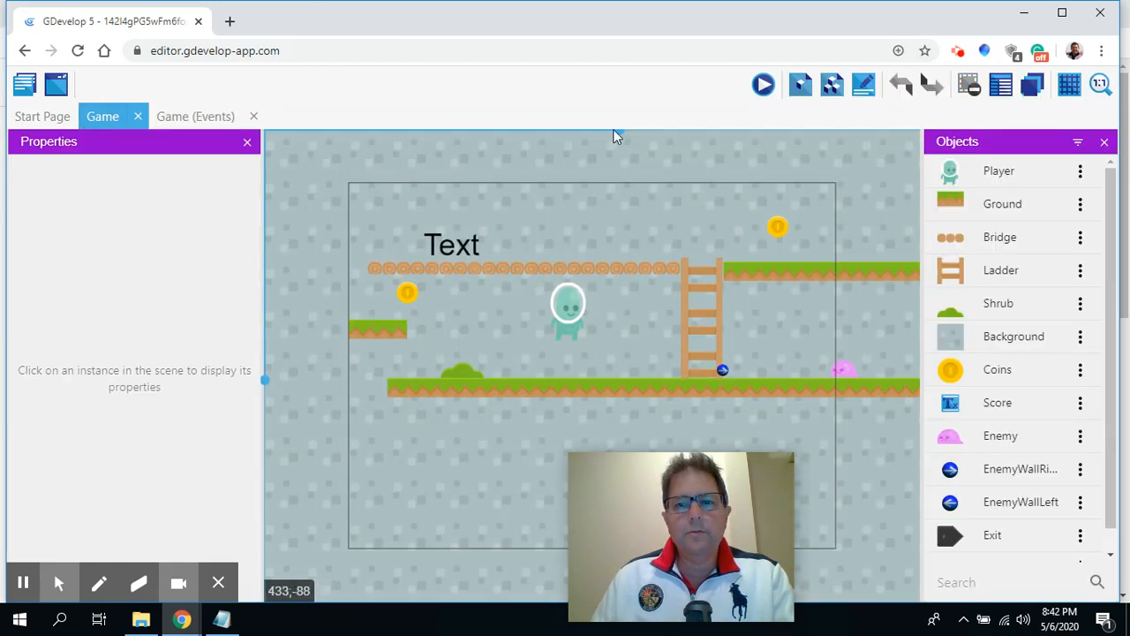
left_click_drag(622, 132, 657, 129)
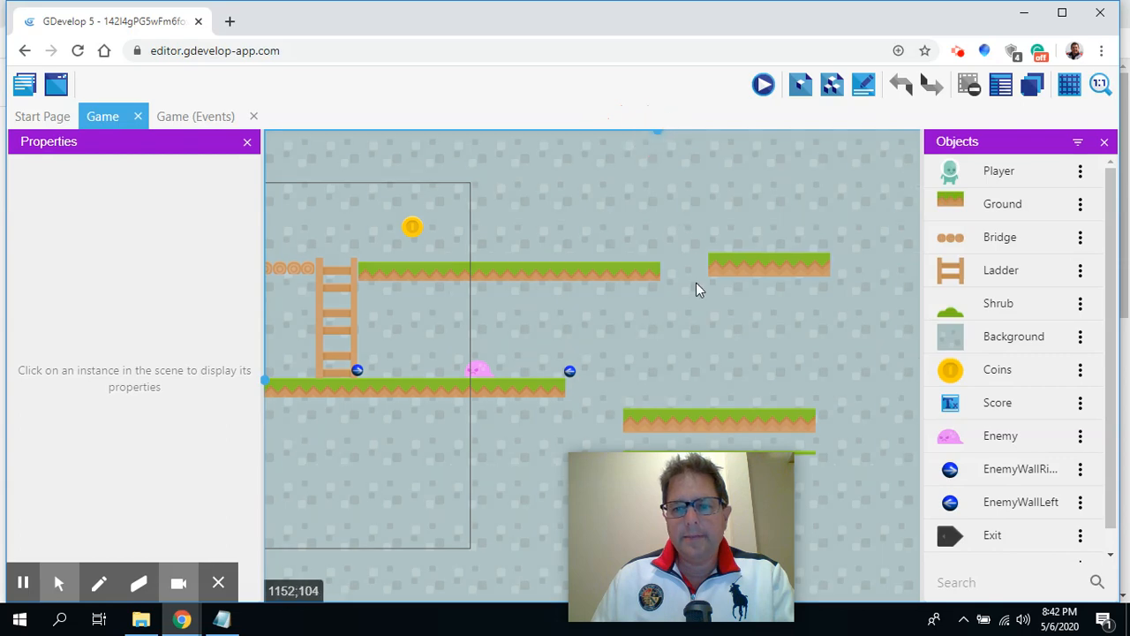
left_click(811, 451)
left_click(822, 457)
left_click_drag(821, 458, 938, 437)
- Place an Exit instance on the far end of the lengthened ground platform, at about X 1484, Y 305
left_click_drag(943, 534, 876, 376)
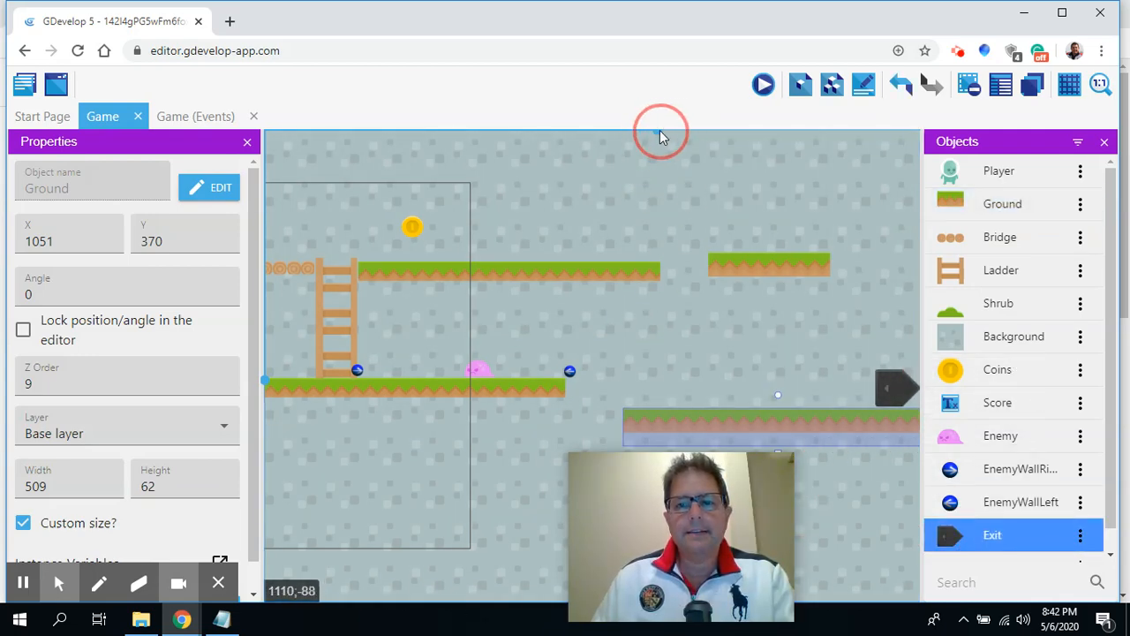
left_click_drag(662, 134, 674, 132)
left_click(789, 399)
left_click_drag(788, 398, 797, 396)
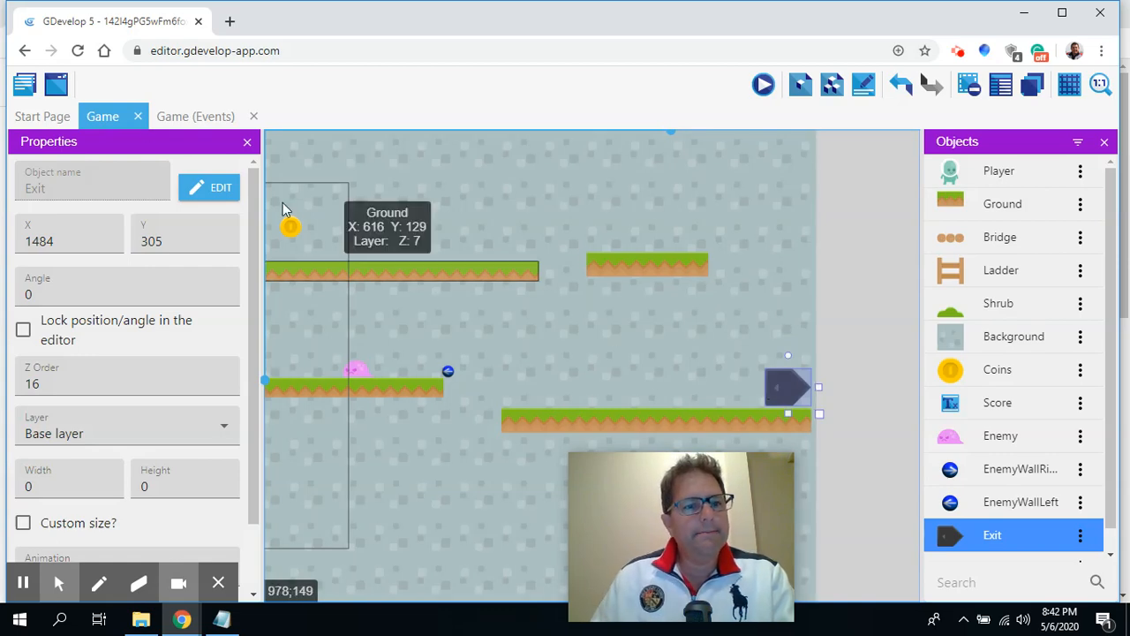
- Rename the Game scene as GameLevel1 in the project's scene list
left_click(24, 84)
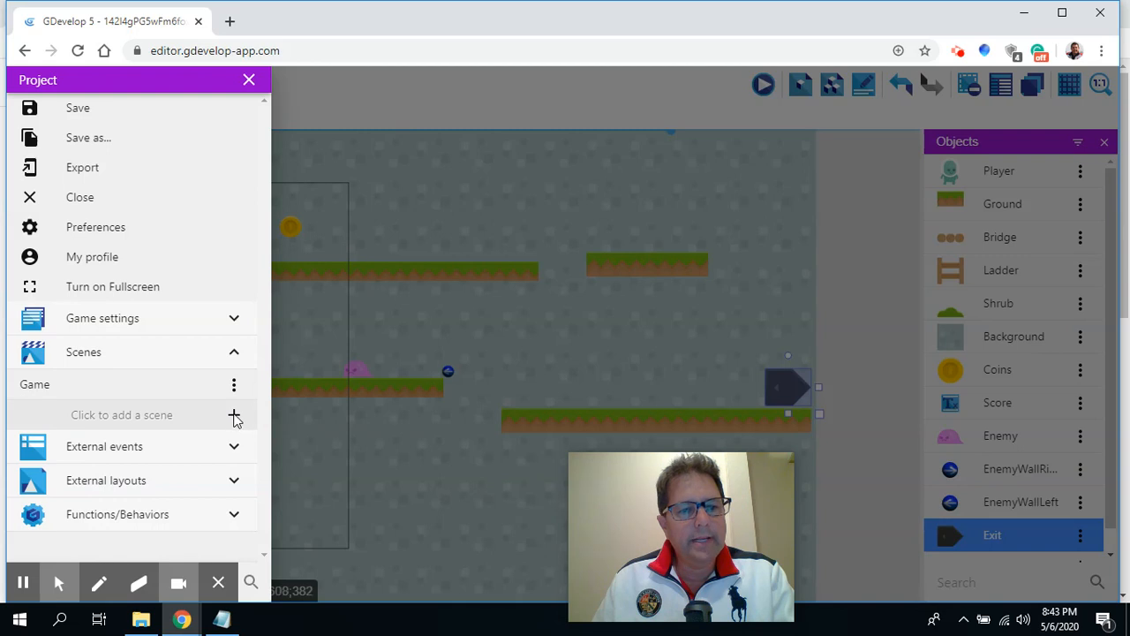
left_click(38, 384)
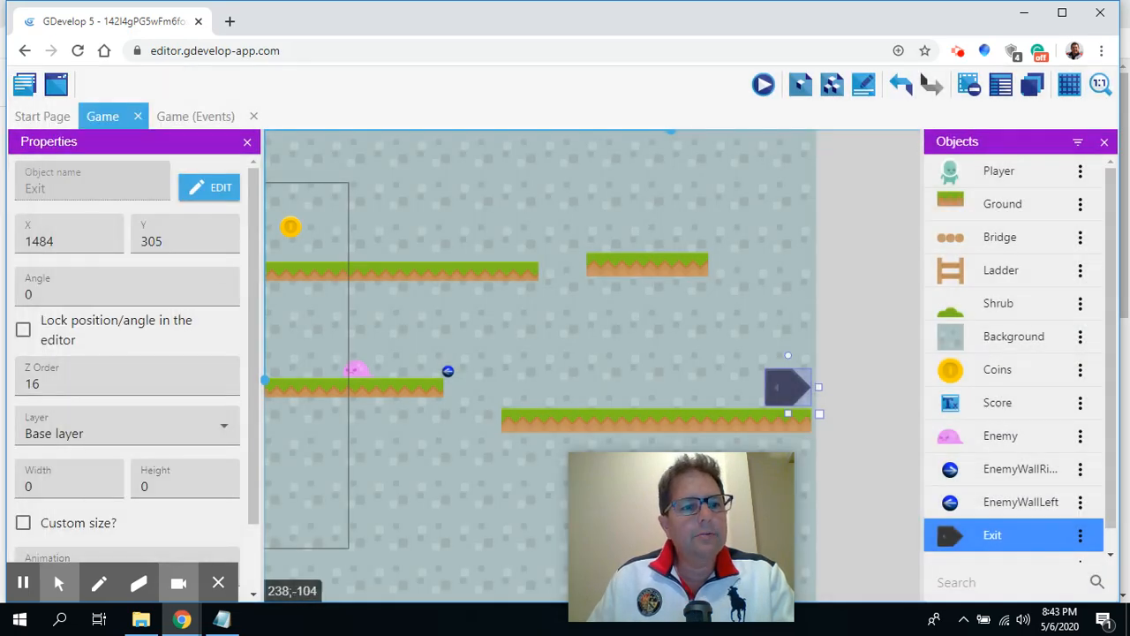
left_click(25, 92)
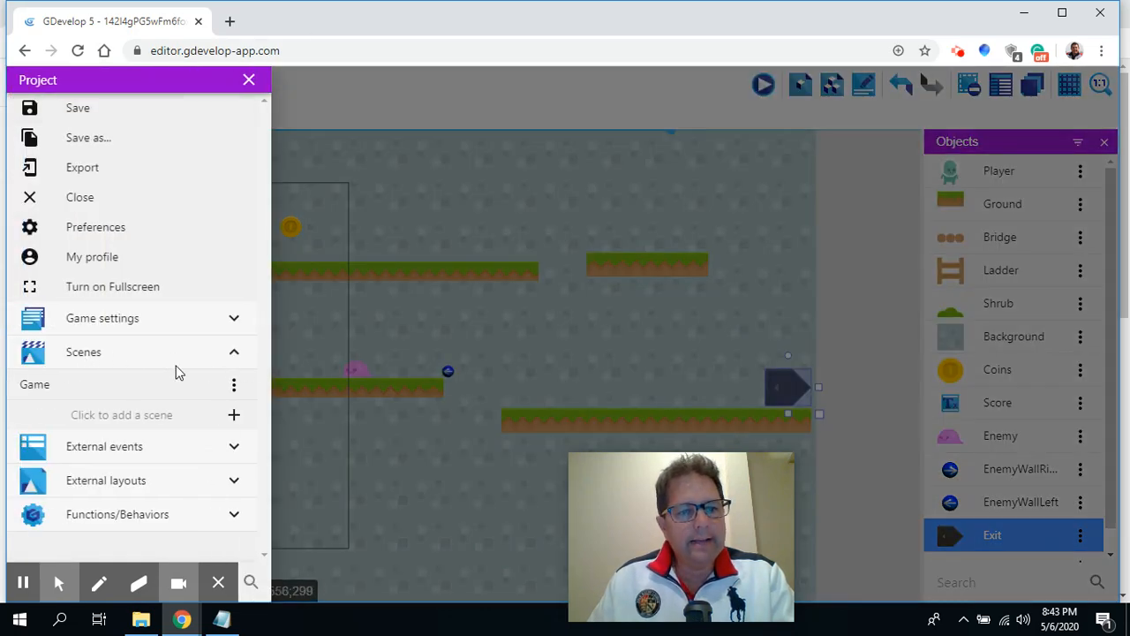
left_click(234, 386)
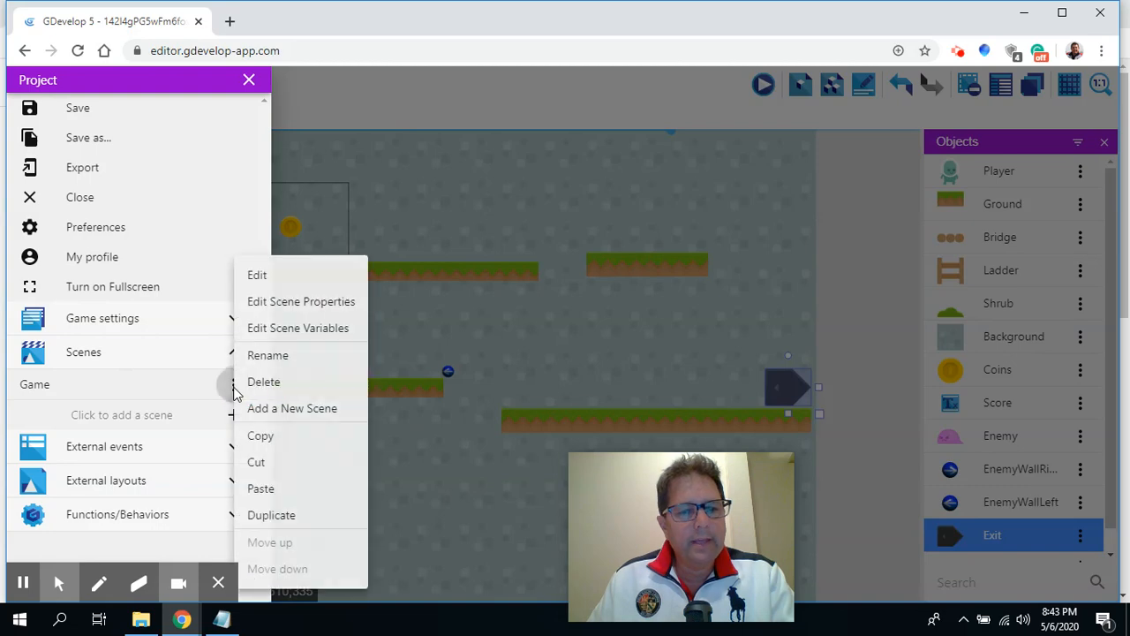
left_click(268, 356)
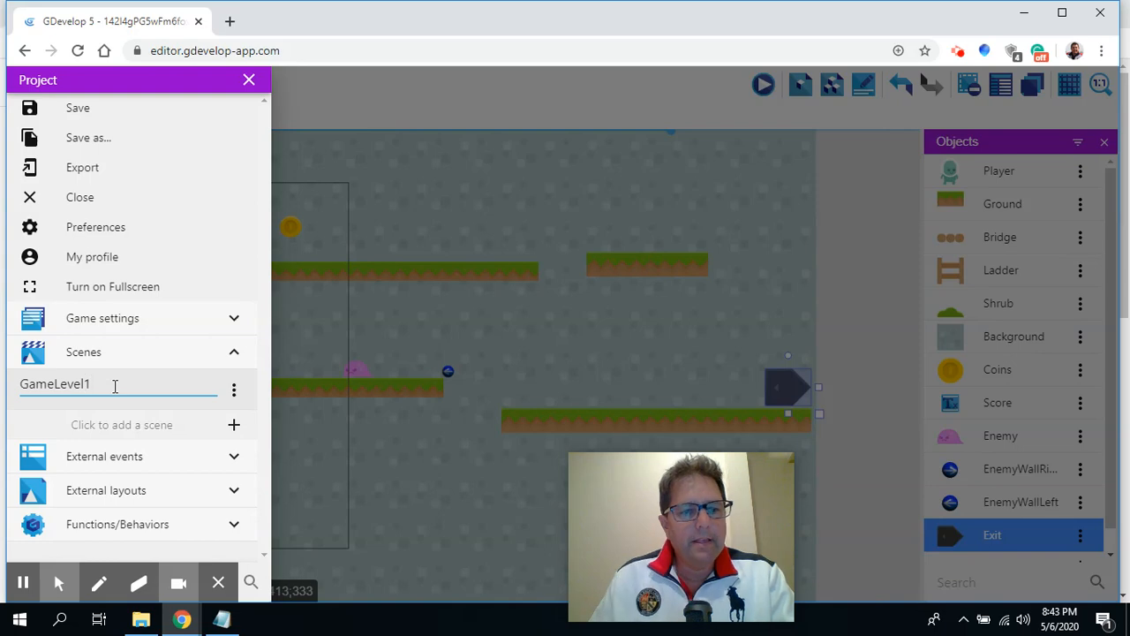
- Duplicate the GameLevel1 scene and move the original above its copy in the scene list
left_click(234, 394)
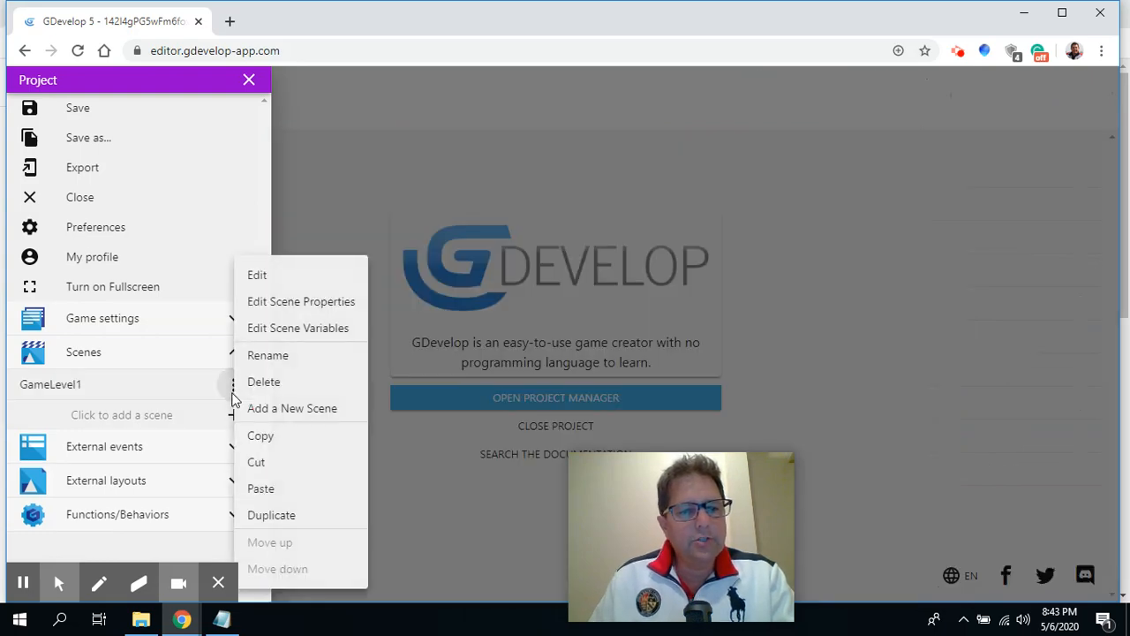
left_click(261, 515)
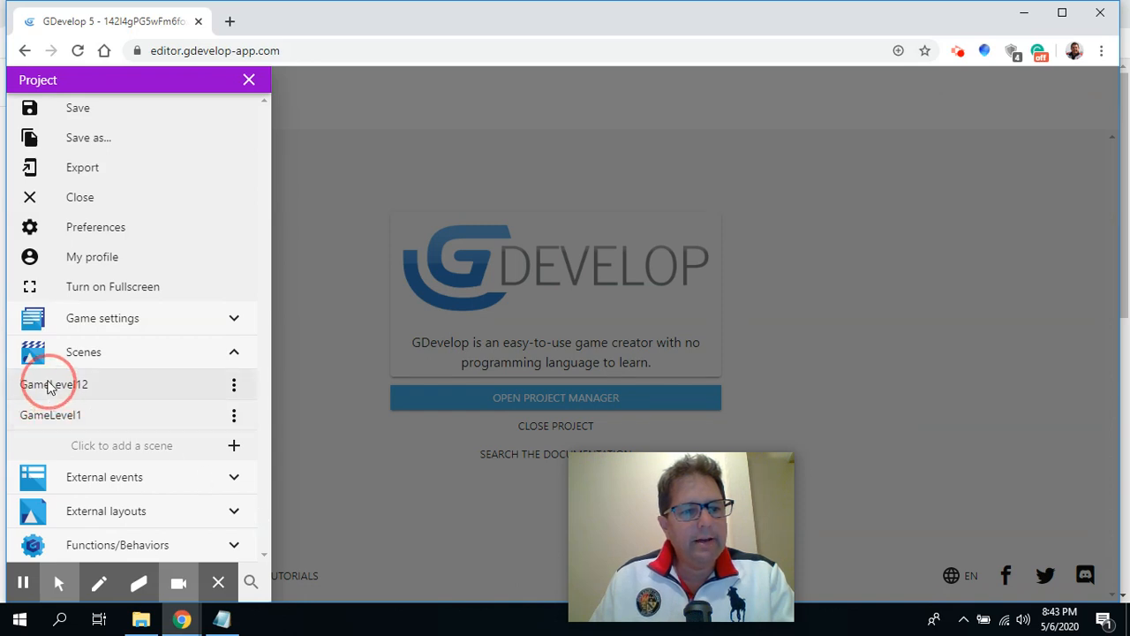
left_click(234, 416)
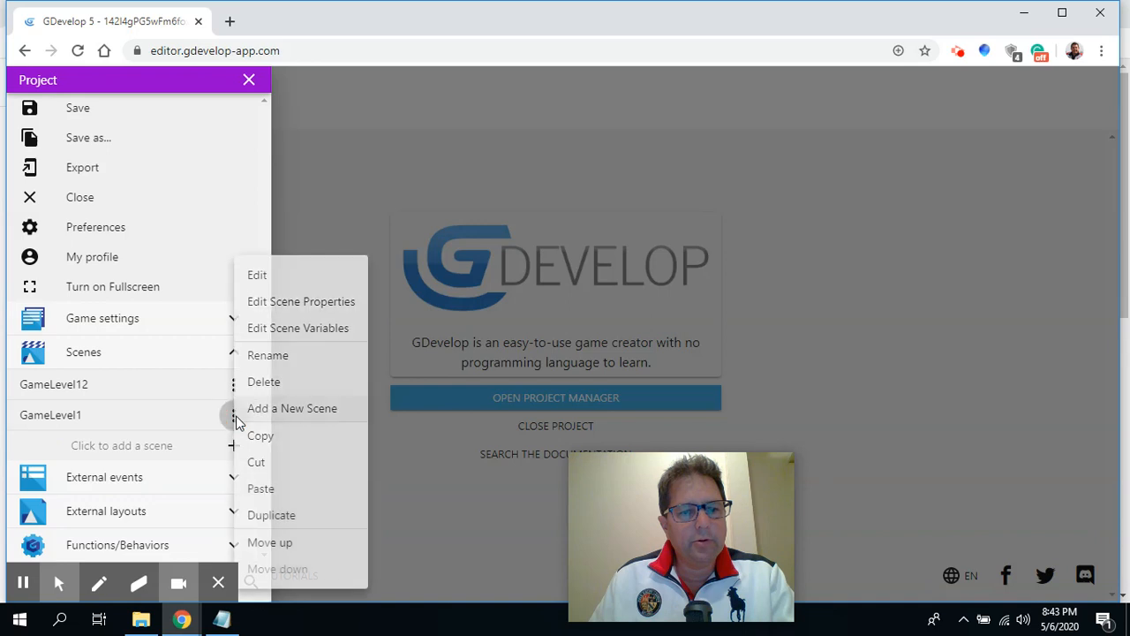
left_click(284, 545)
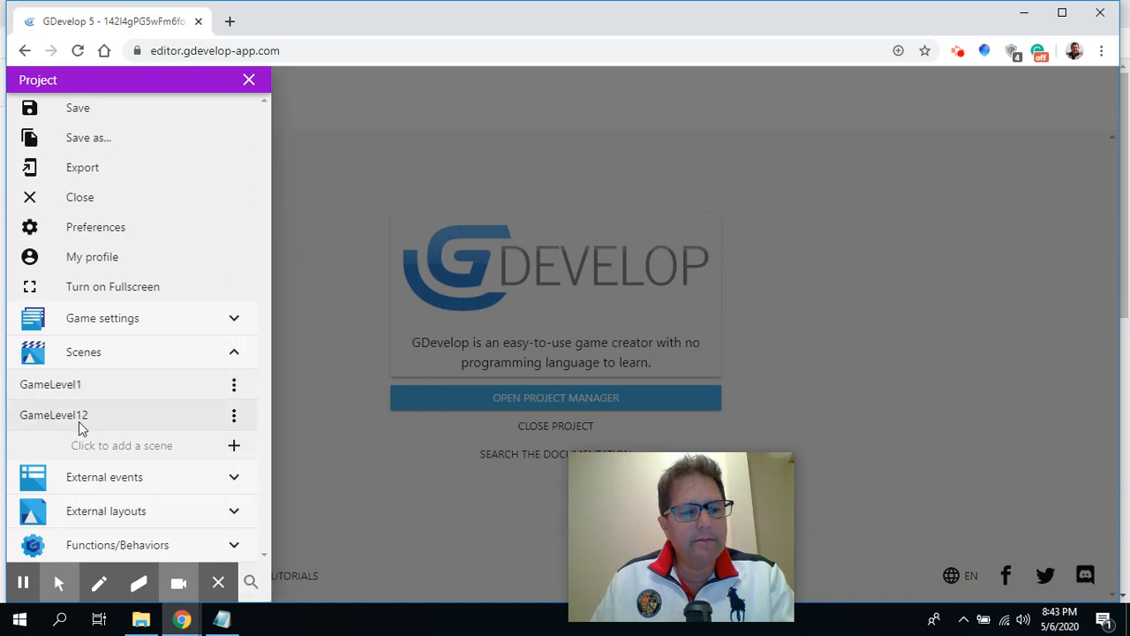
- Rename the duplicated scene GameLevel12 as GameLevel2 in the project's scene list
left_click(234, 415)
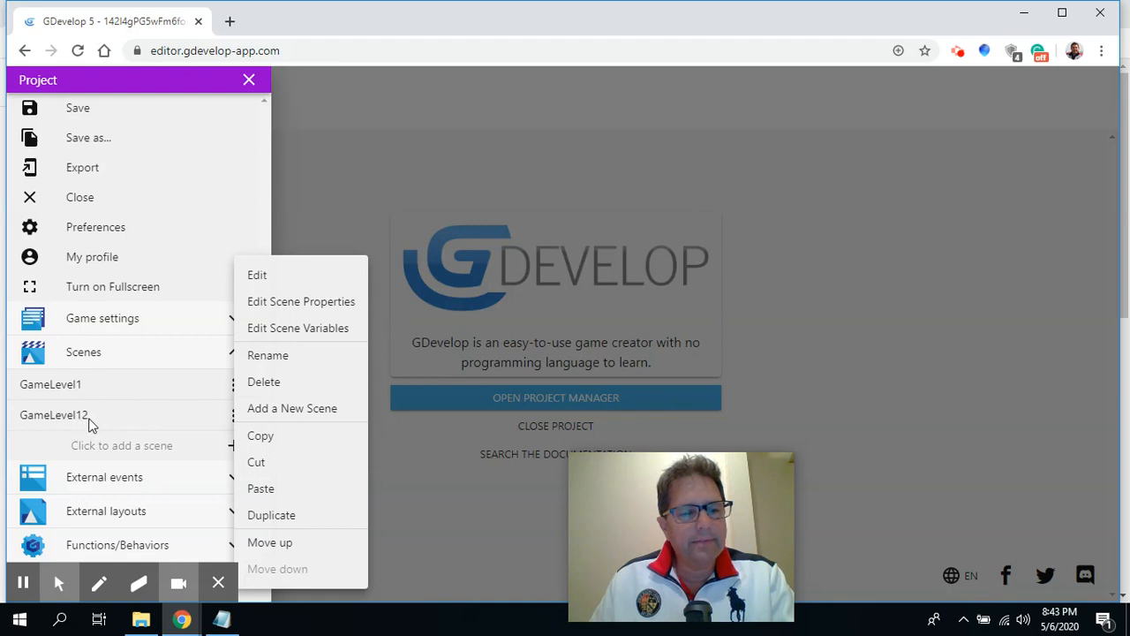
left_click(269, 356)
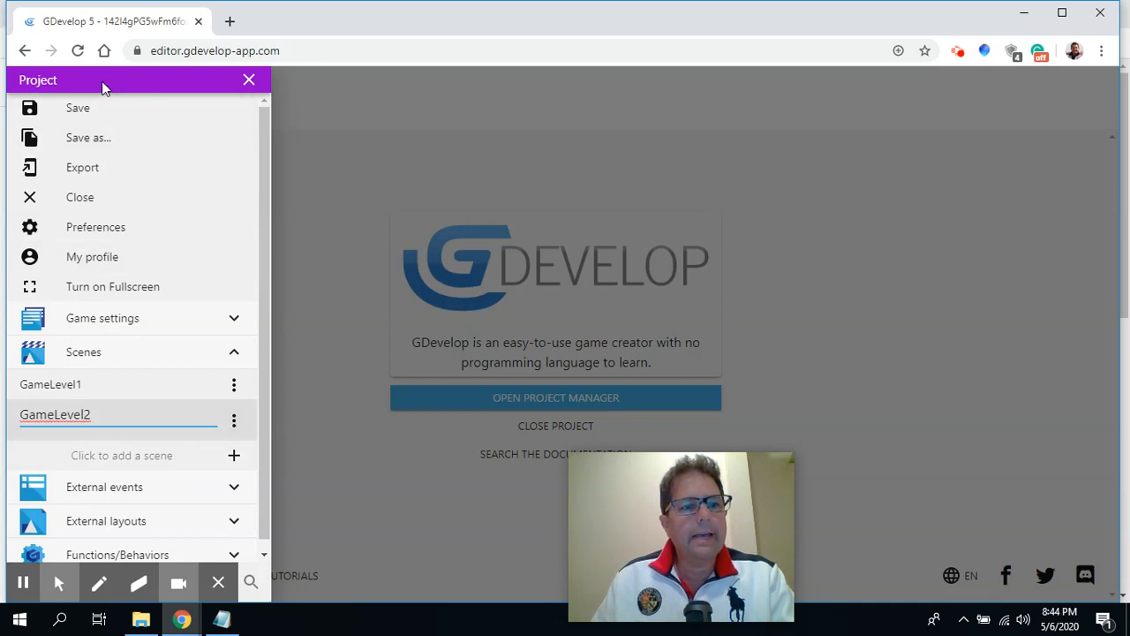
left_click(423, 182)
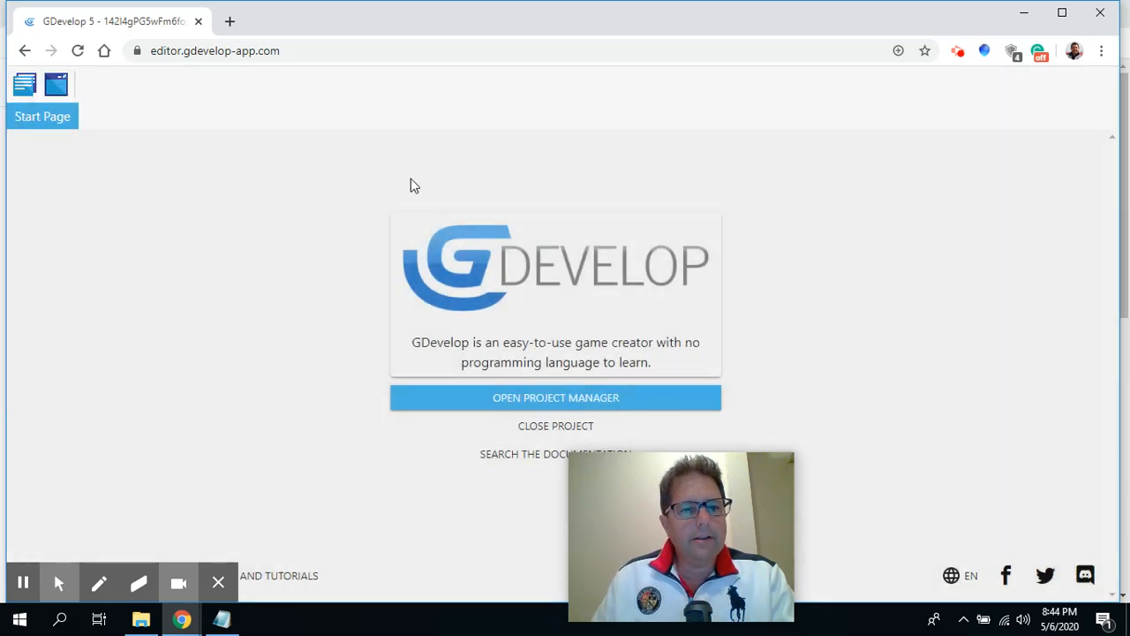
- In the GameLevel2 scene, delete the Bridge instance and lower the Player onto the ground at about X 322, Y 221
left_click(24, 85)
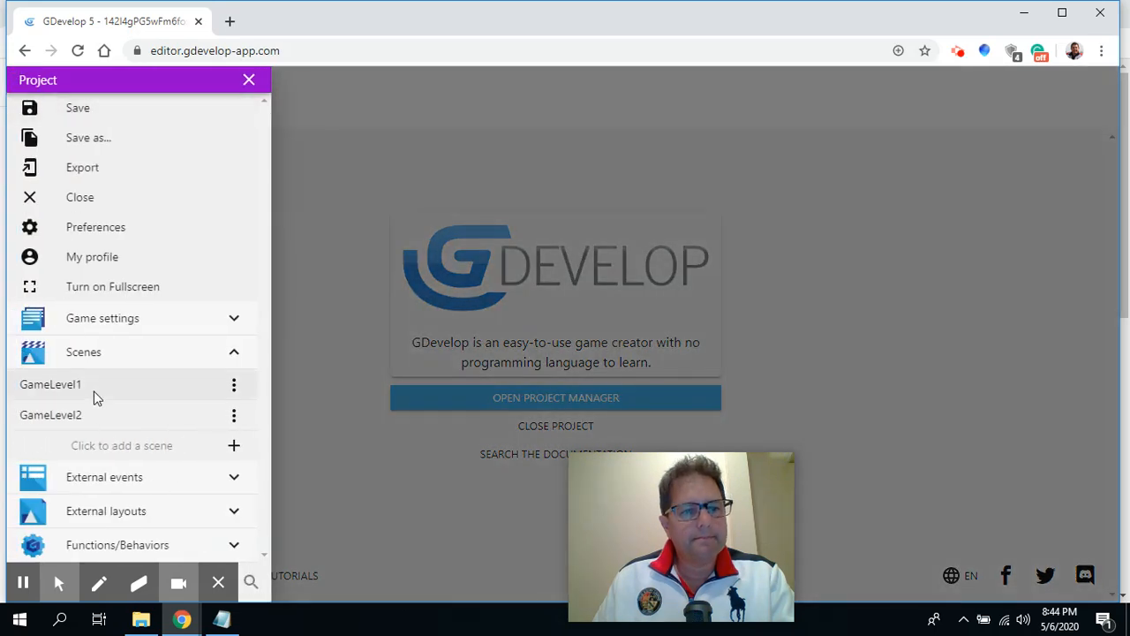
left_click(53, 420)
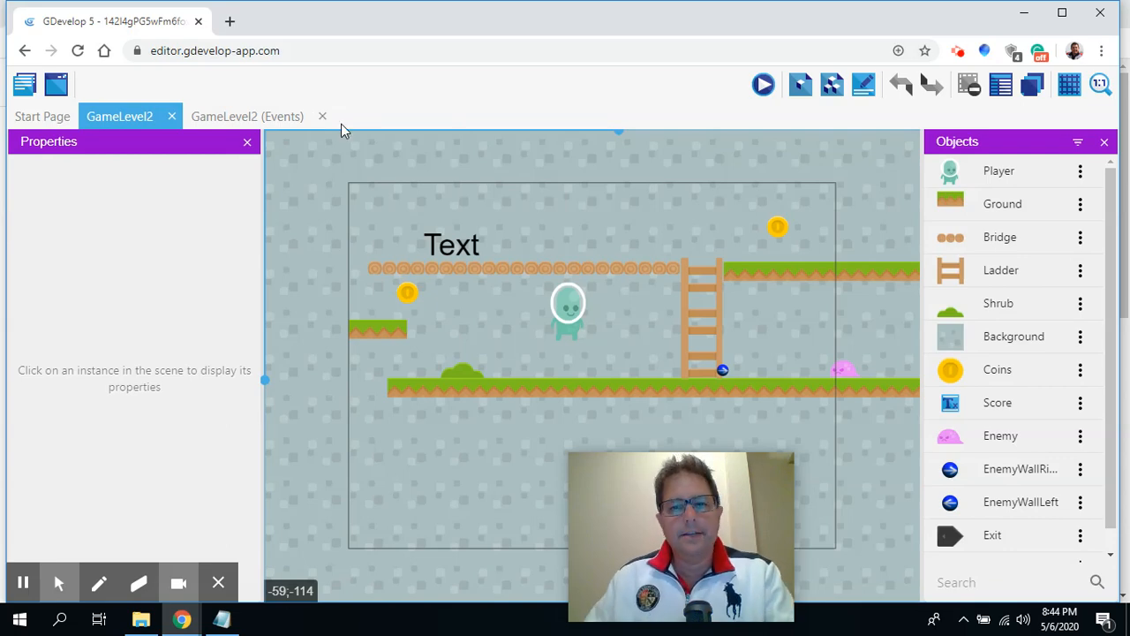
left_click(383, 266)
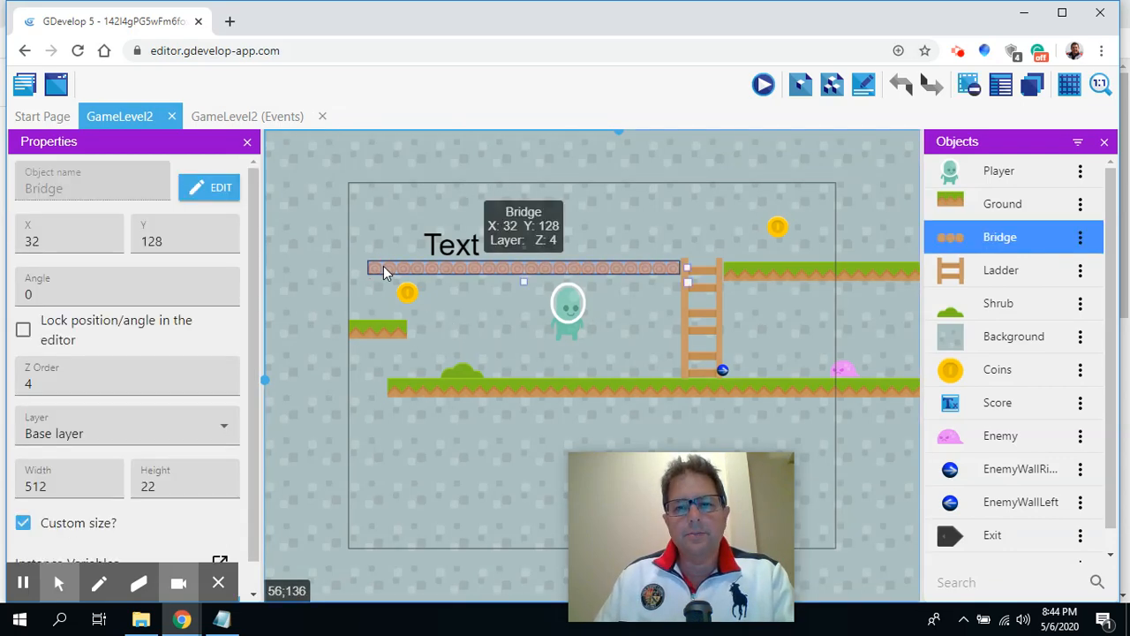
key("Delete")
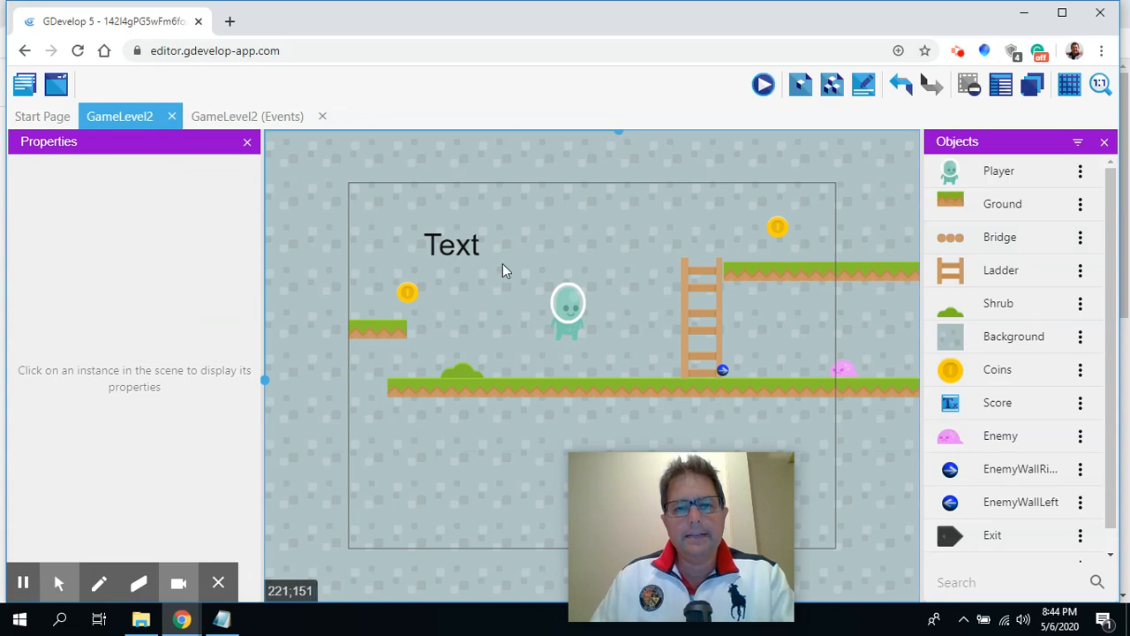
left_click_drag(565, 327, 565, 358)
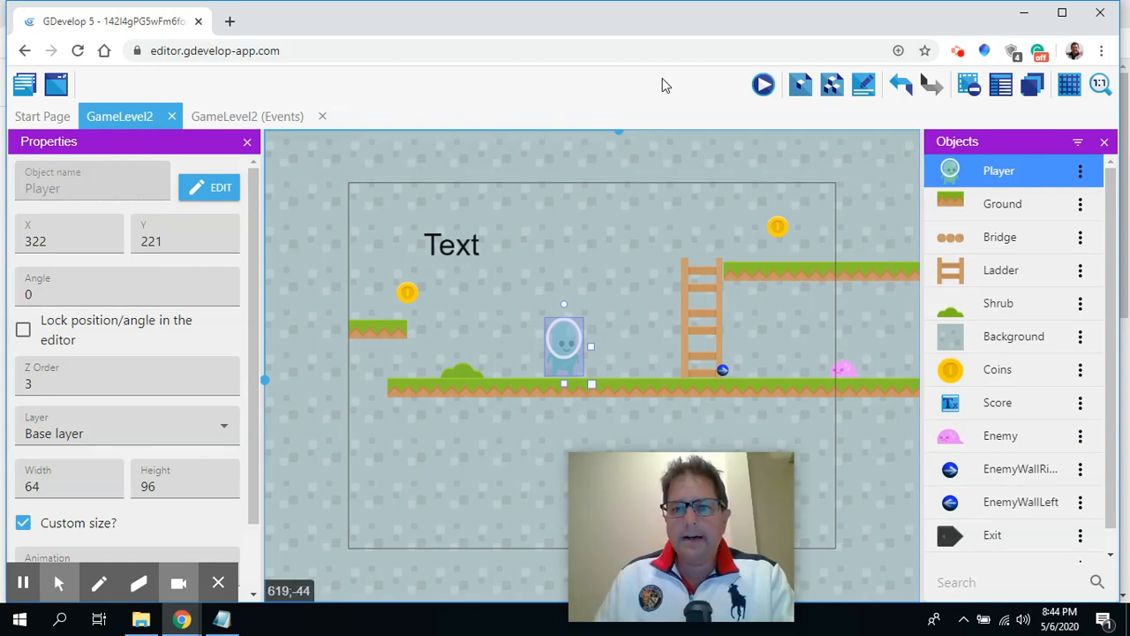
- Resize the main lower ground to about 895 by 42 and join the far ground platform to its end at about X 958, Y 321
left_click(618, 132)
left_click_drag(618, 133, 661, 135)
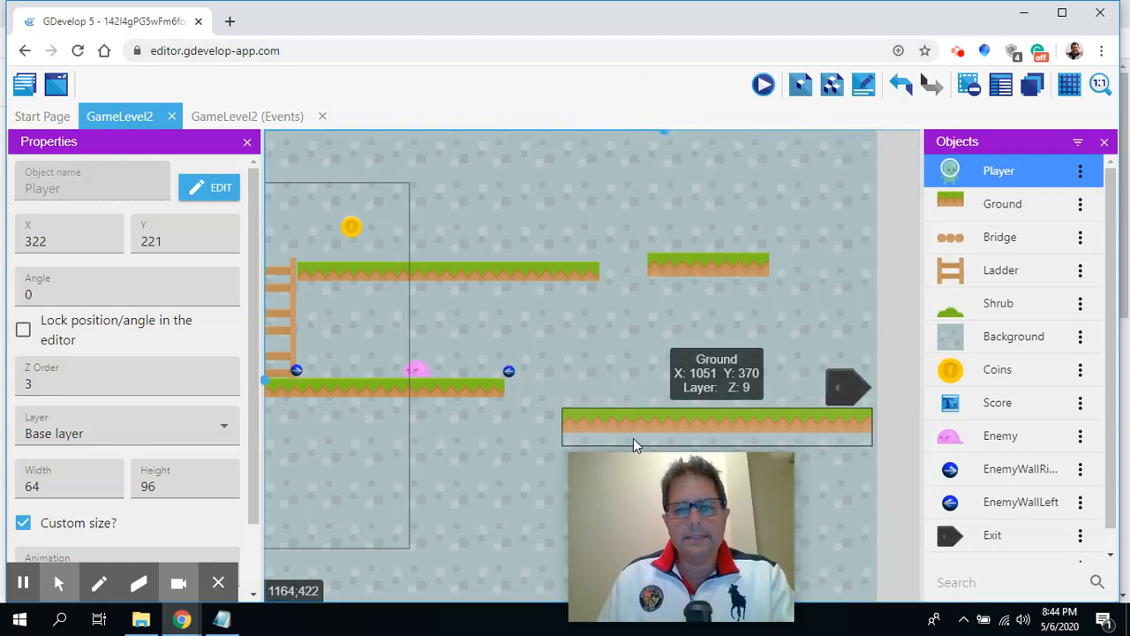
left_click_drag(638, 422, 606, 391)
left_click(505, 390)
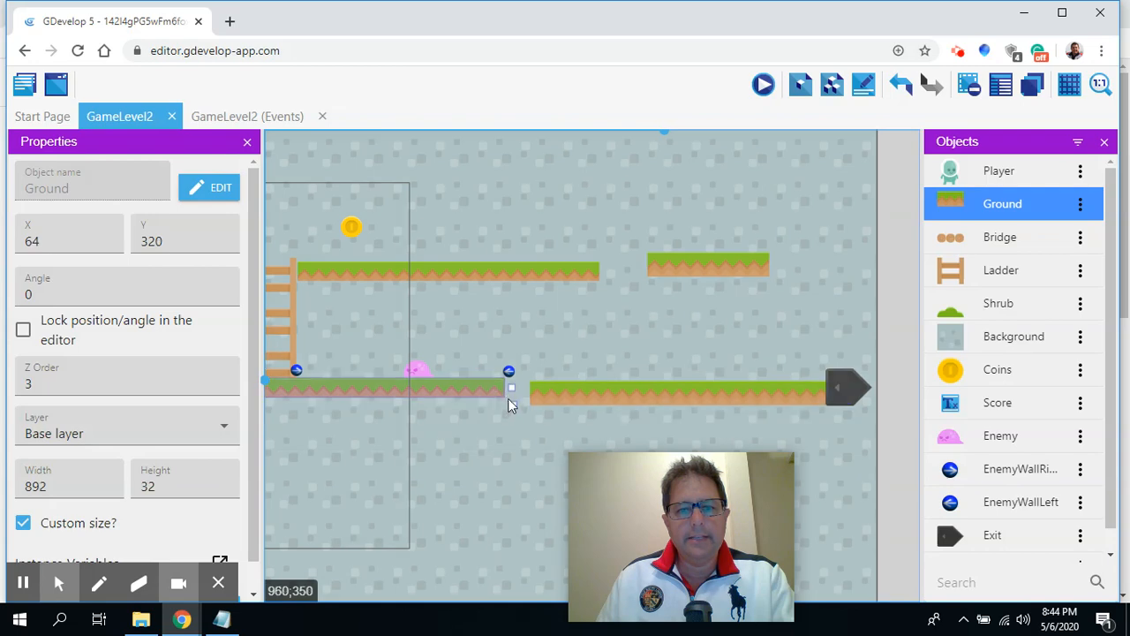
left_click_drag(511, 402, 514, 411)
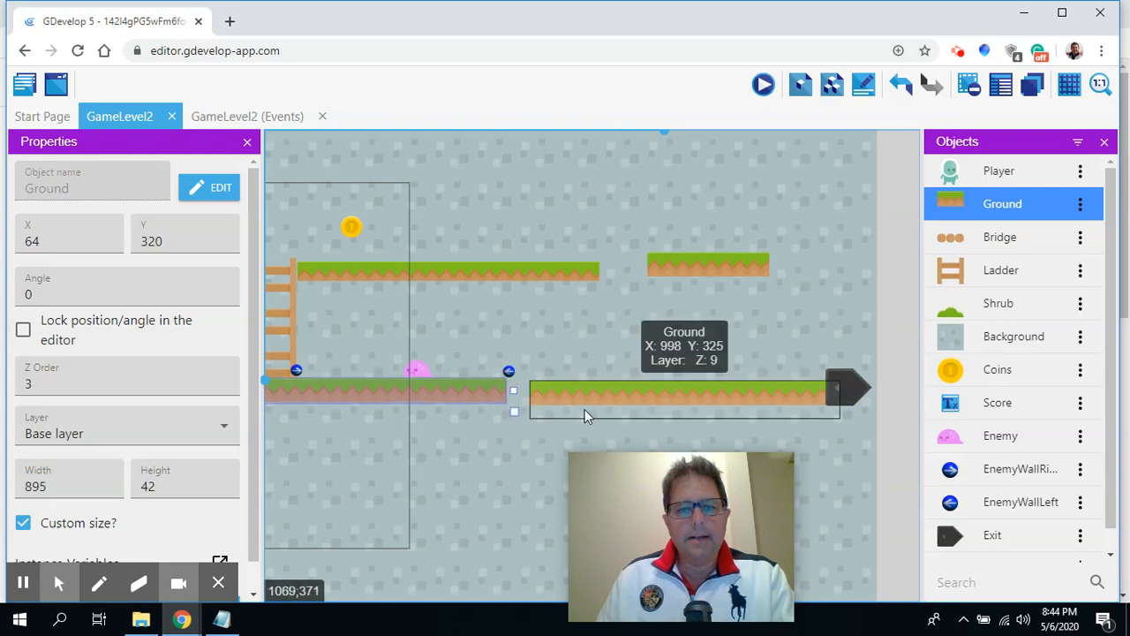
left_click_drag(593, 402, 569, 395)
left_click(490, 411)
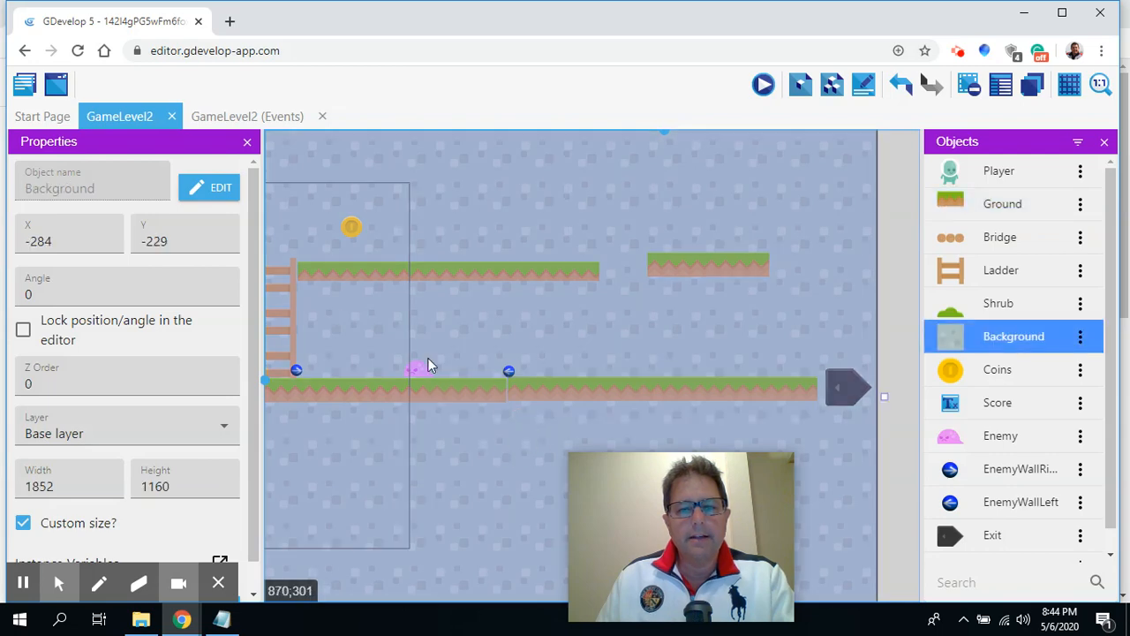
left_click_drag(582, 385, 579, 388)
- Delete the Exit instance from GameLevel2 and stretch the far ground platform to a width of about 608
left_click(837, 393)
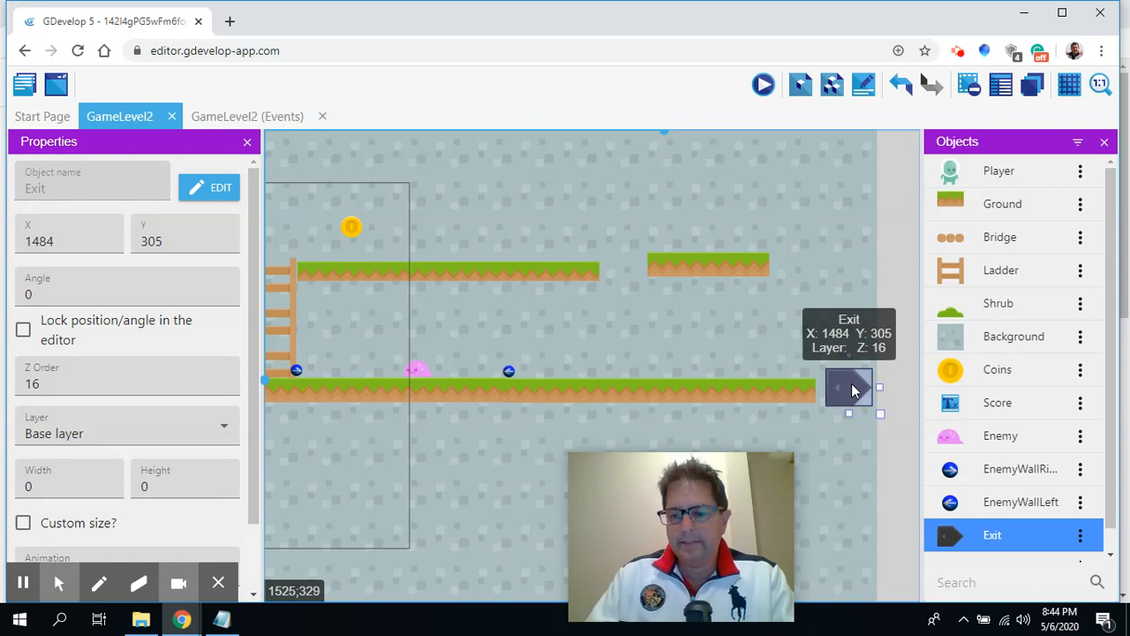
key("Delete")
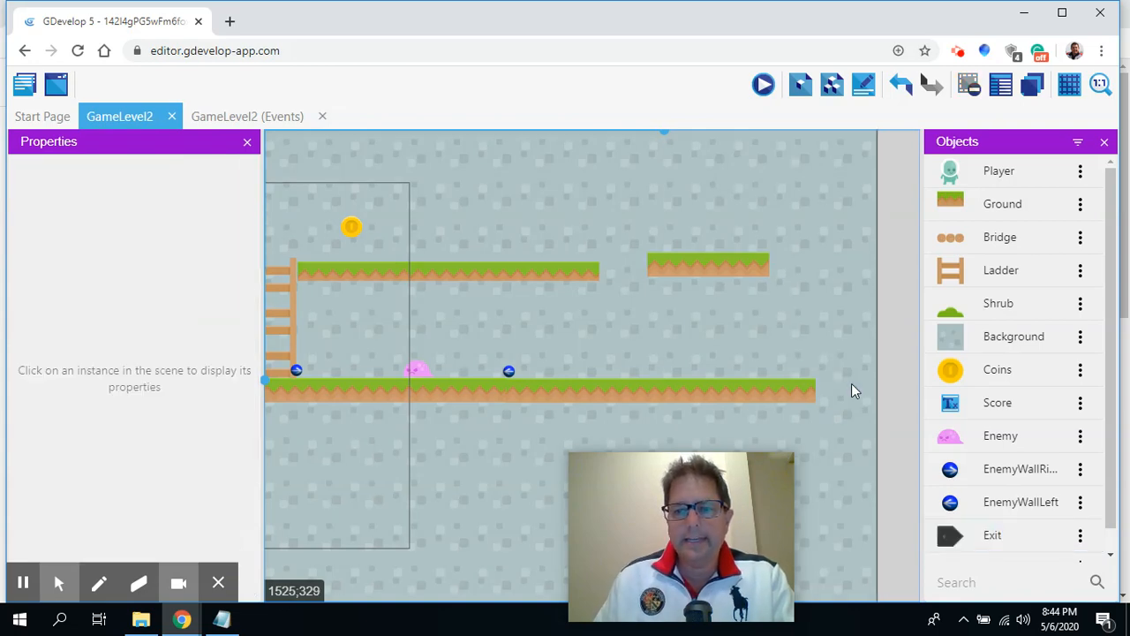
left_click(785, 394)
left_click_drag(824, 399, 886, 399)
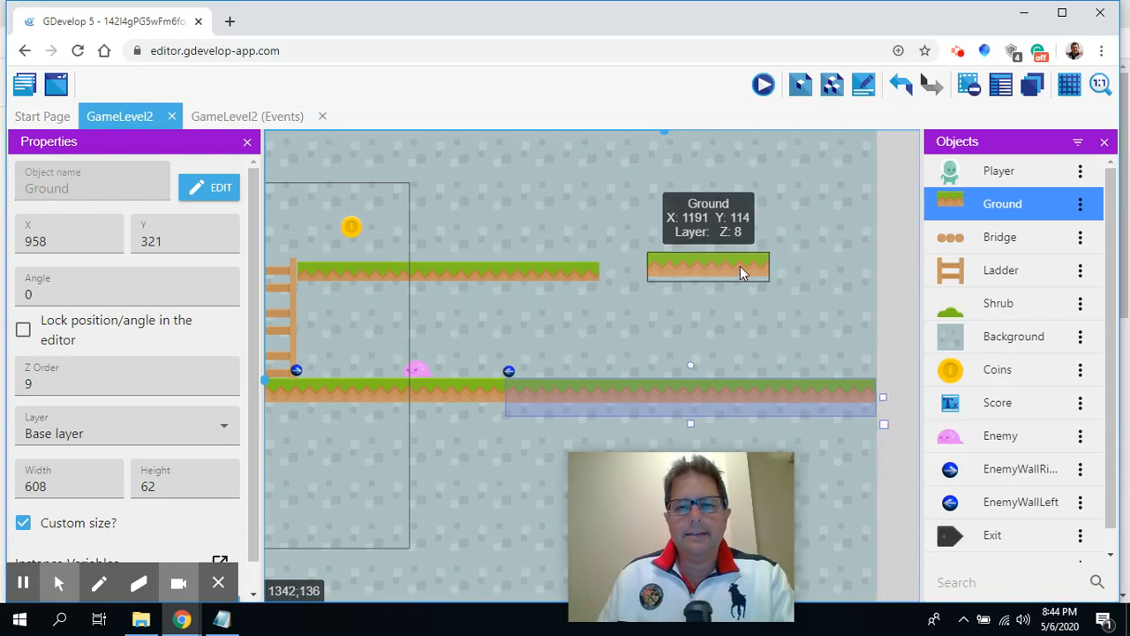
- Arrange a row of three coins above the upper platform beside the ladder and add three more above the lower ground near the enemy
left_click_drag(665, 135, 620, 136)
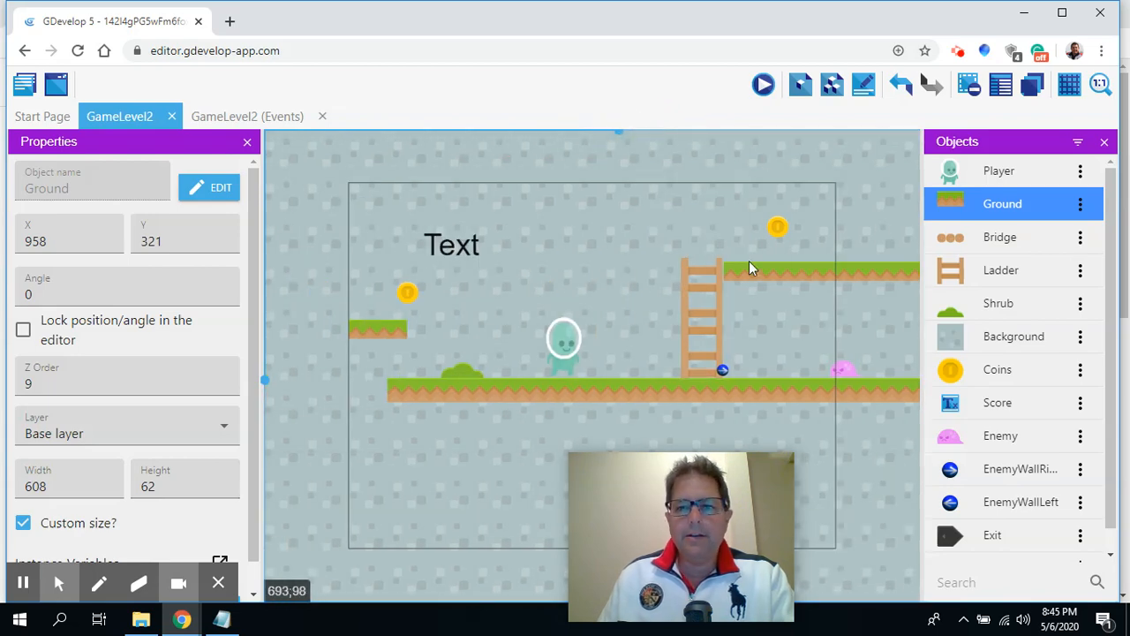
left_click_drag(783, 235, 813, 248)
left_click_drag(950, 369, 832, 239)
left_click(843, 246)
left_click_drag(951, 373, 867, 241)
left_click_drag(950, 371, 853, 341)
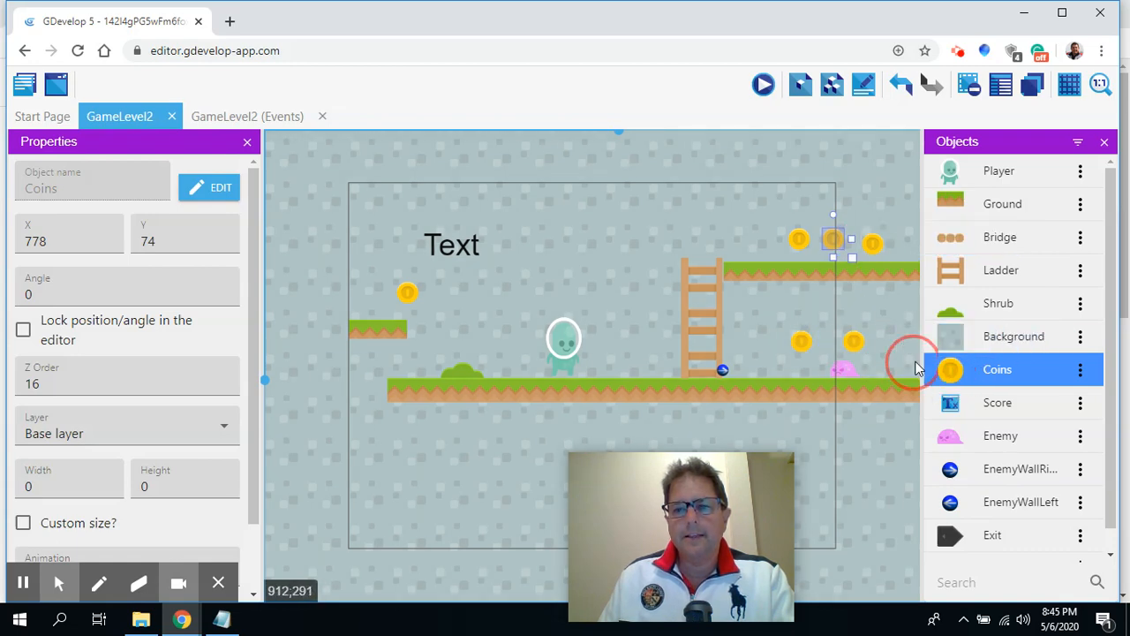
left_click_drag(951, 364, 905, 337)
left_click_drag(872, 236, 873, 231)
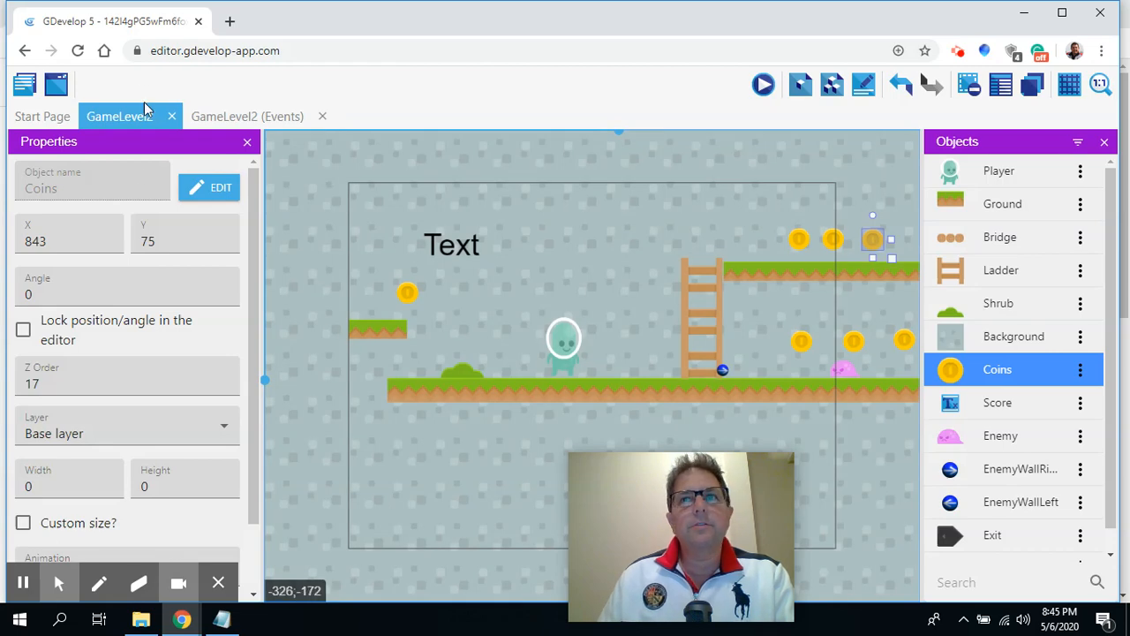
- In the GameLevel1 scene's events, add an empty event nested inside the NextLevel group
left_click(24, 85)
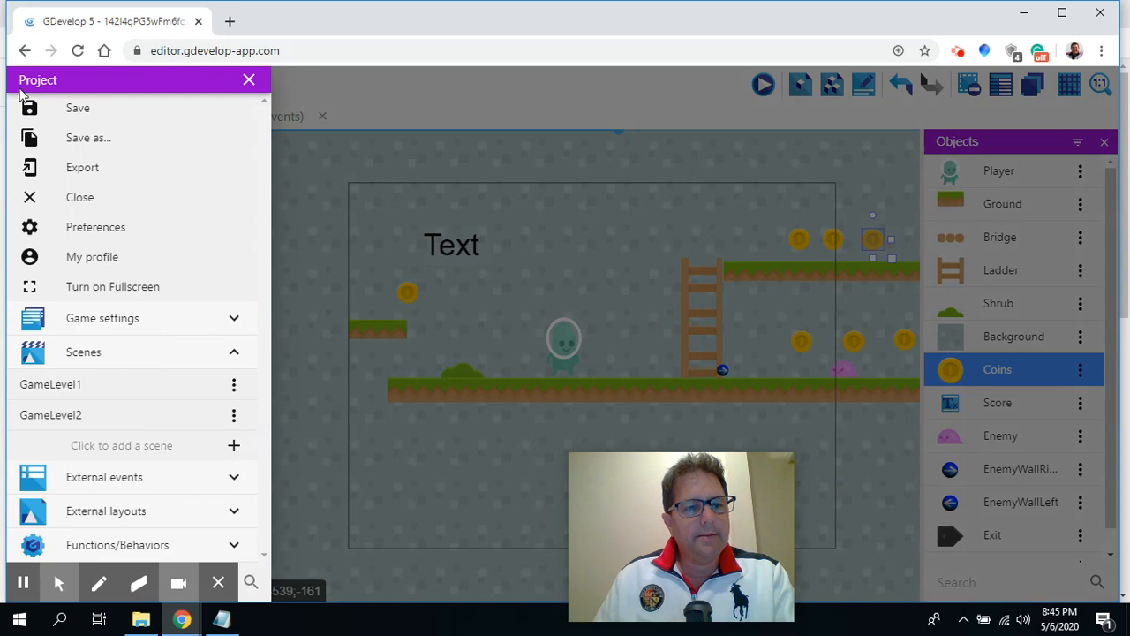
left_click(51, 387)
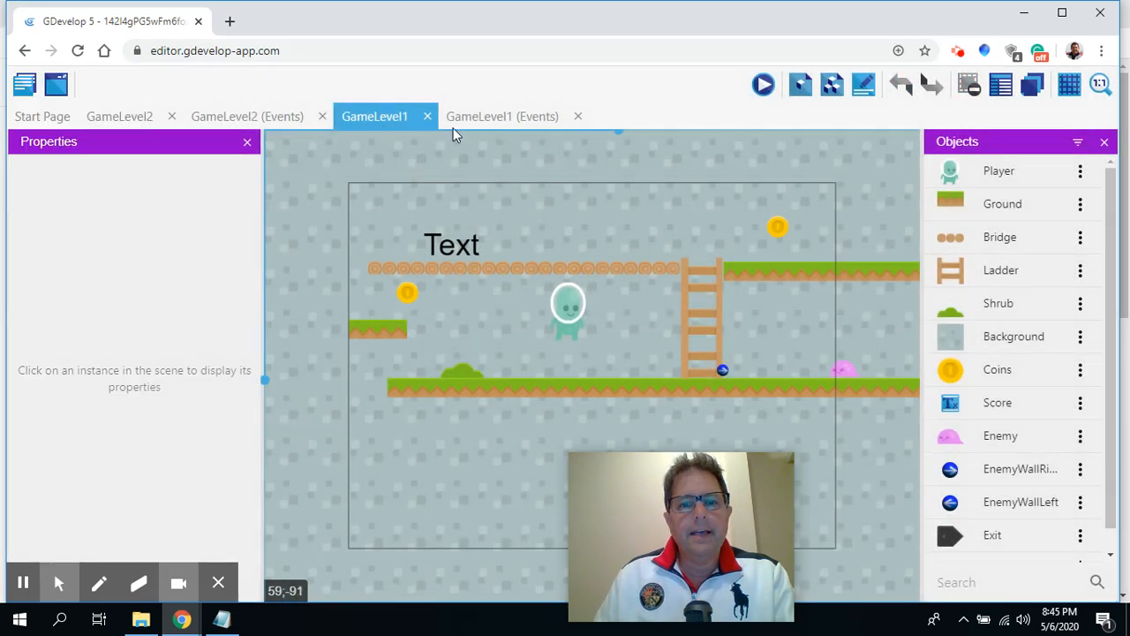
left_click(491, 119)
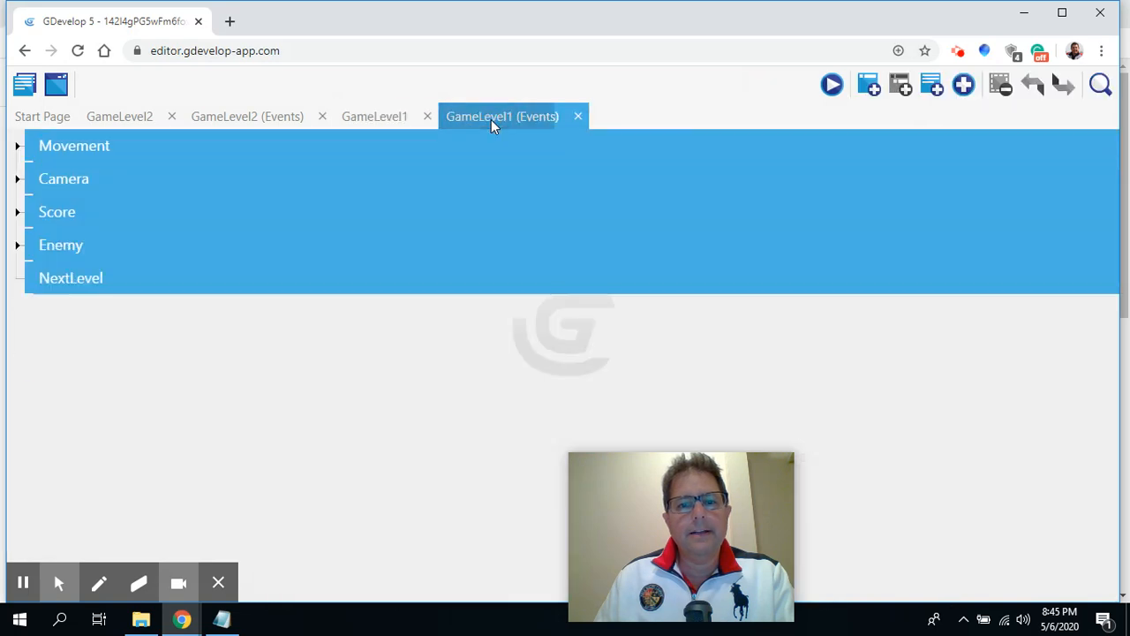
left_click(67, 277)
left_click(70, 278)
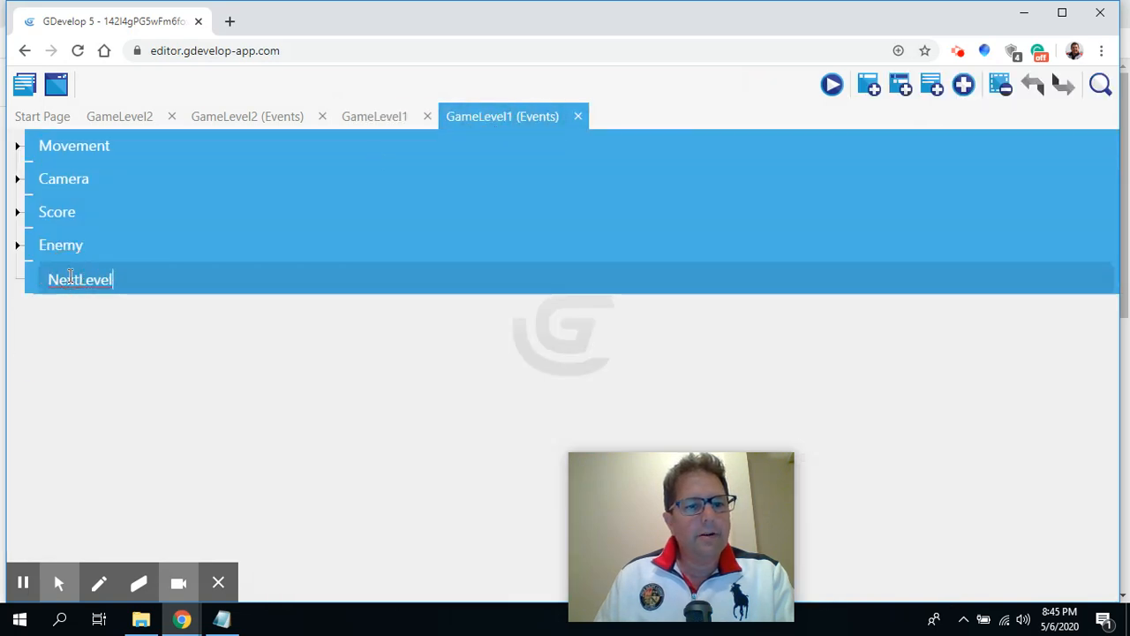
left_click(870, 84)
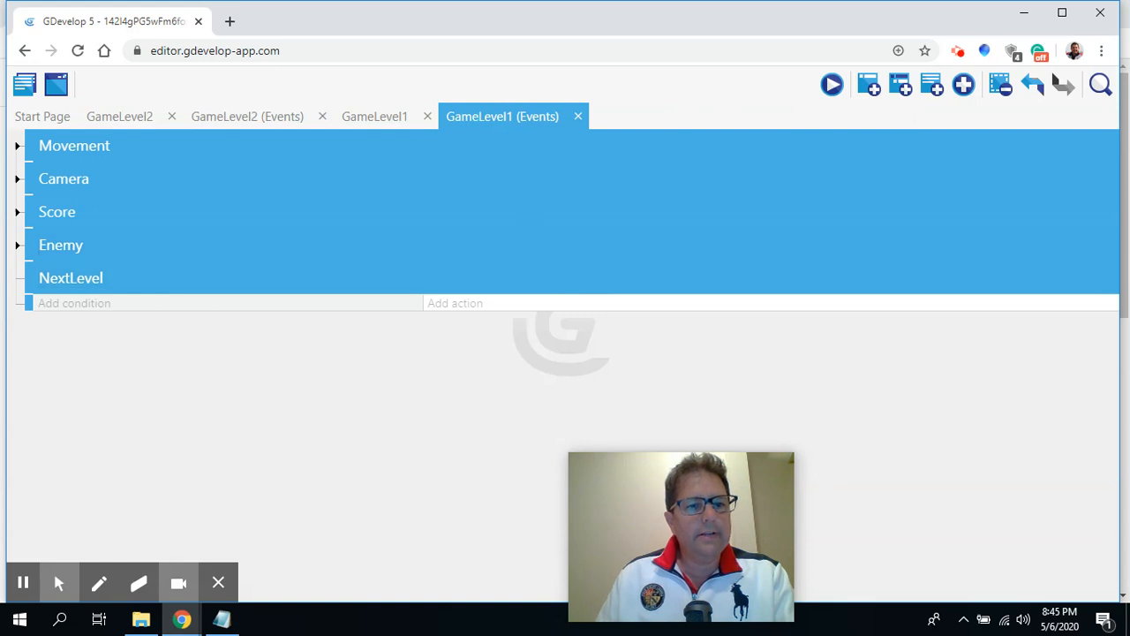
left_click_drag(29, 302, 79, 310)
- Add a Collision condition between Player and Exit to the event in the NextLevel group
left_click(80, 305)
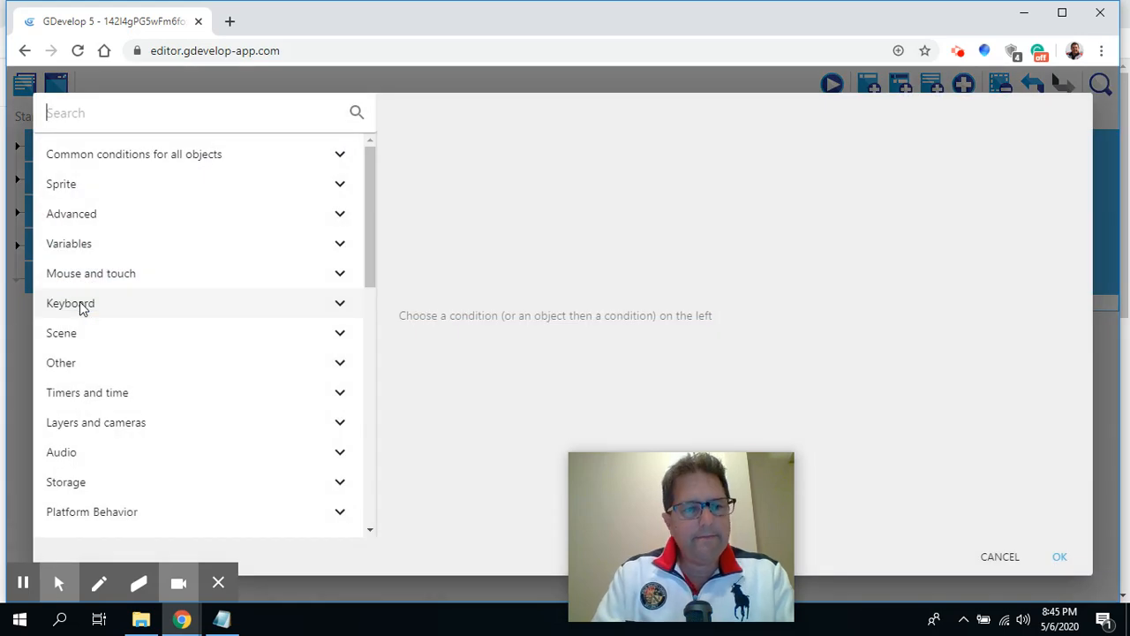
type("collis")
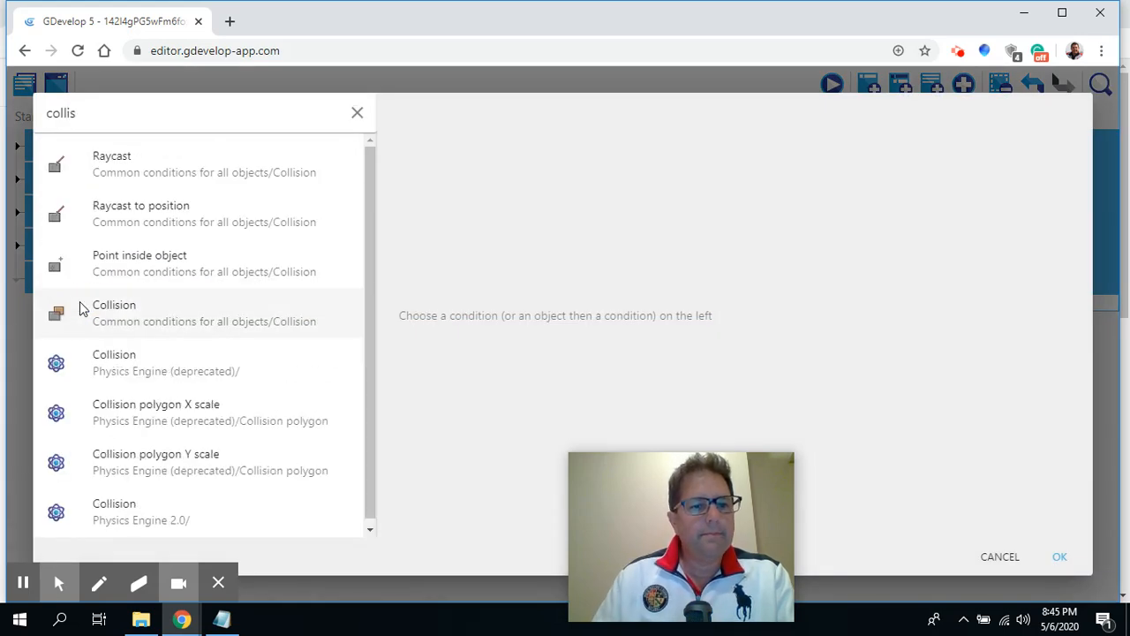
left_click(138, 312)
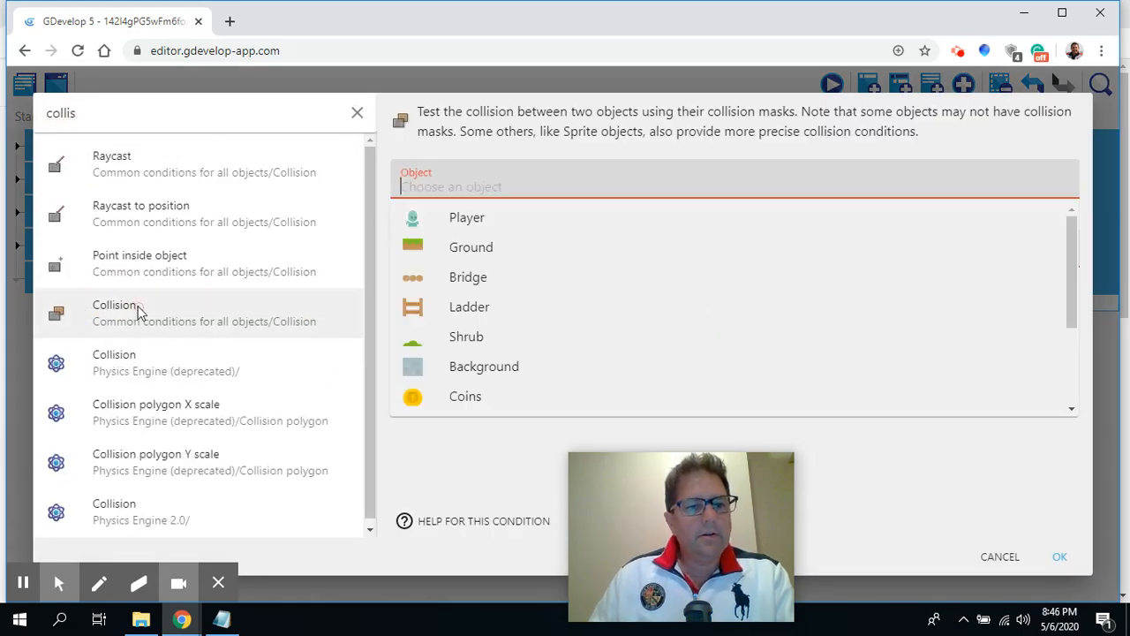
left_click(462, 219)
left_click(451, 231)
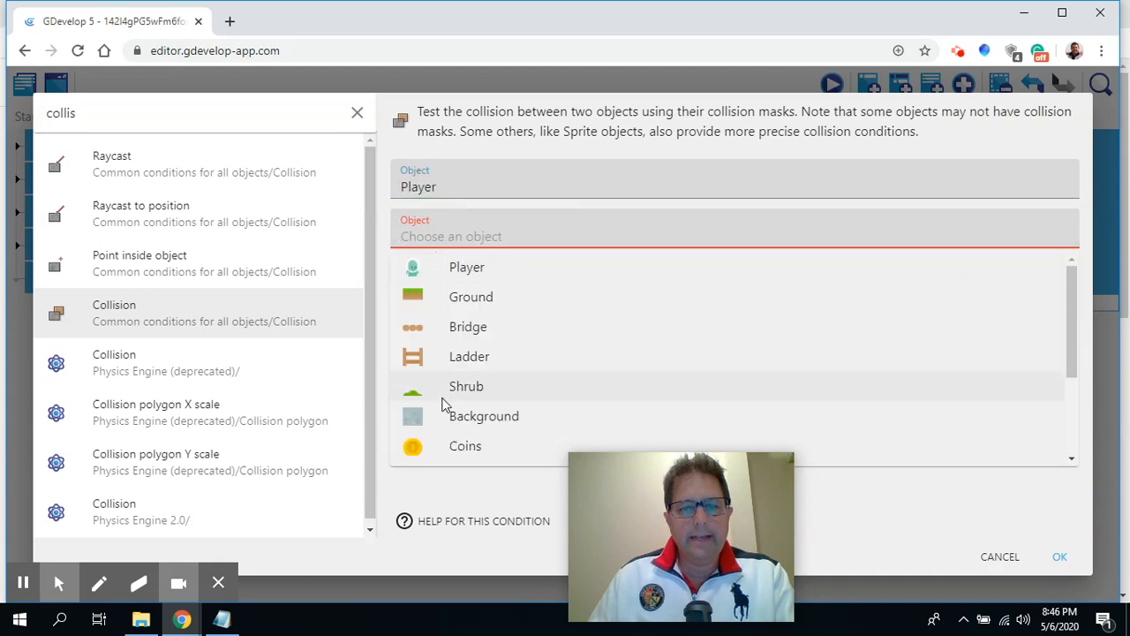
scroll(444, 405, "down", 3)
left_click(454, 458)
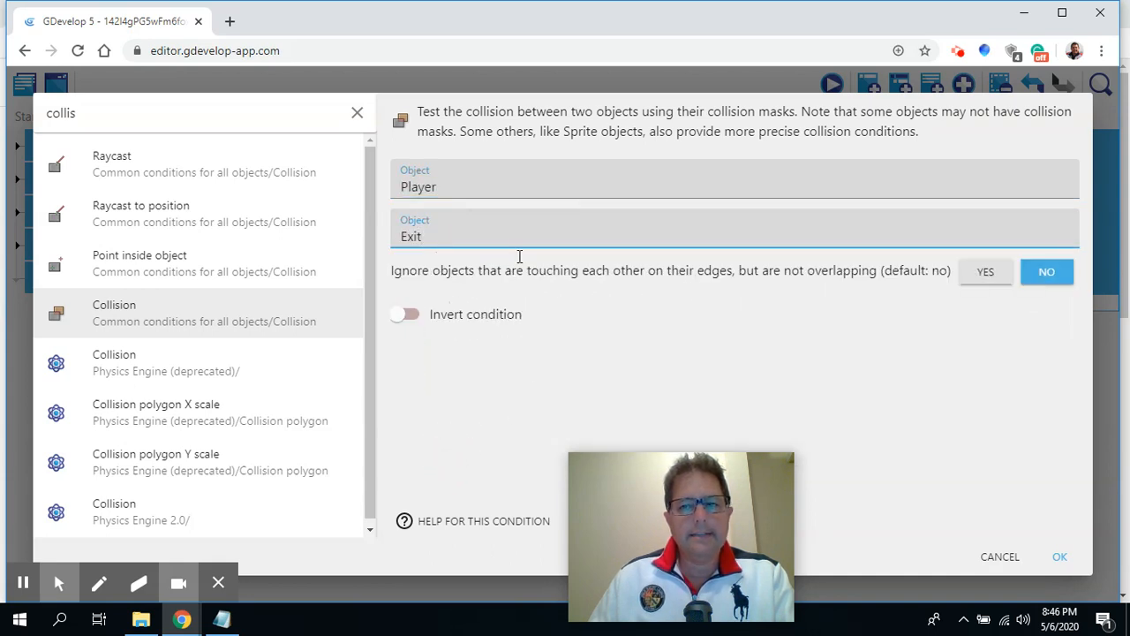
left_click(1059, 557)
- Add a Change the scene action to "GameLevel2" that stops any other paused scenes, and return to the GameLevel1 scene layout
left_click(456, 303)
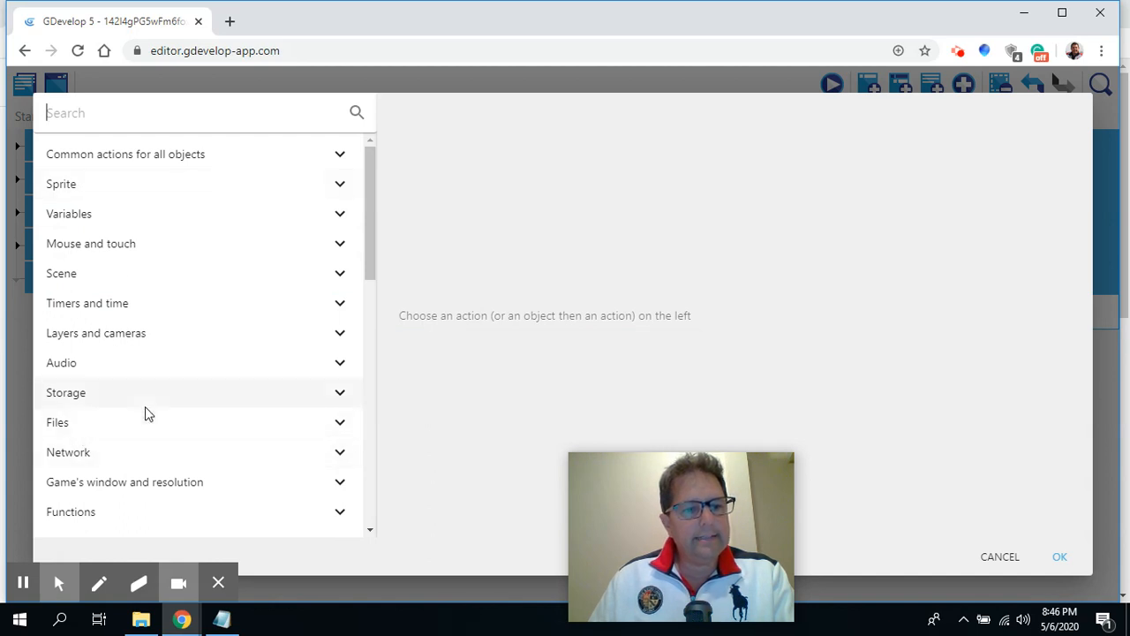
left_click(71, 279)
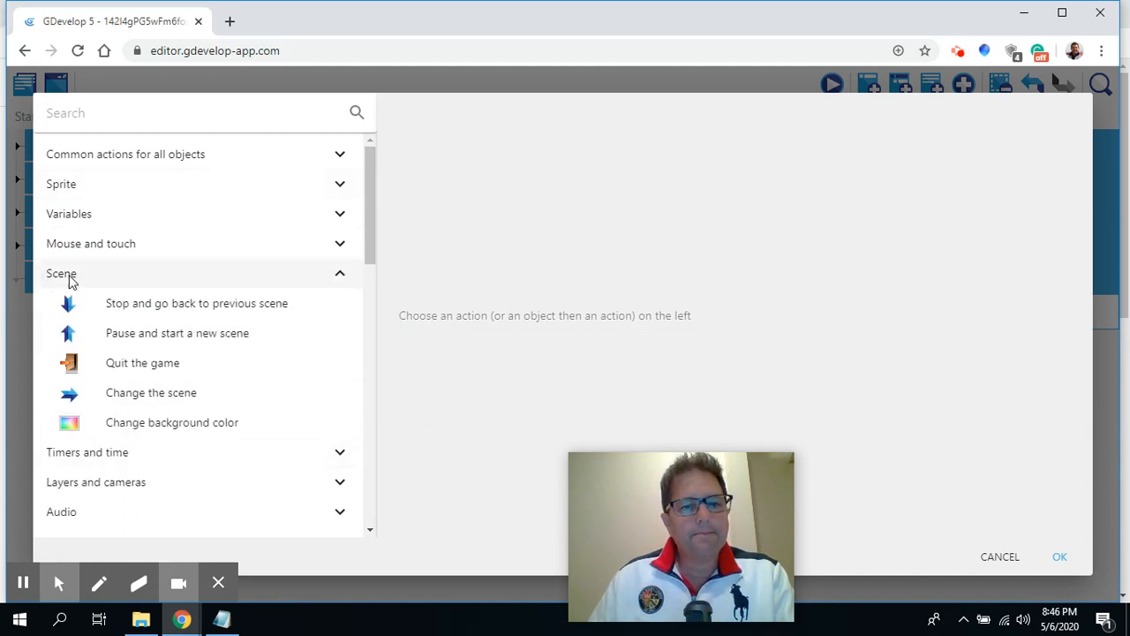
left_click(136, 397)
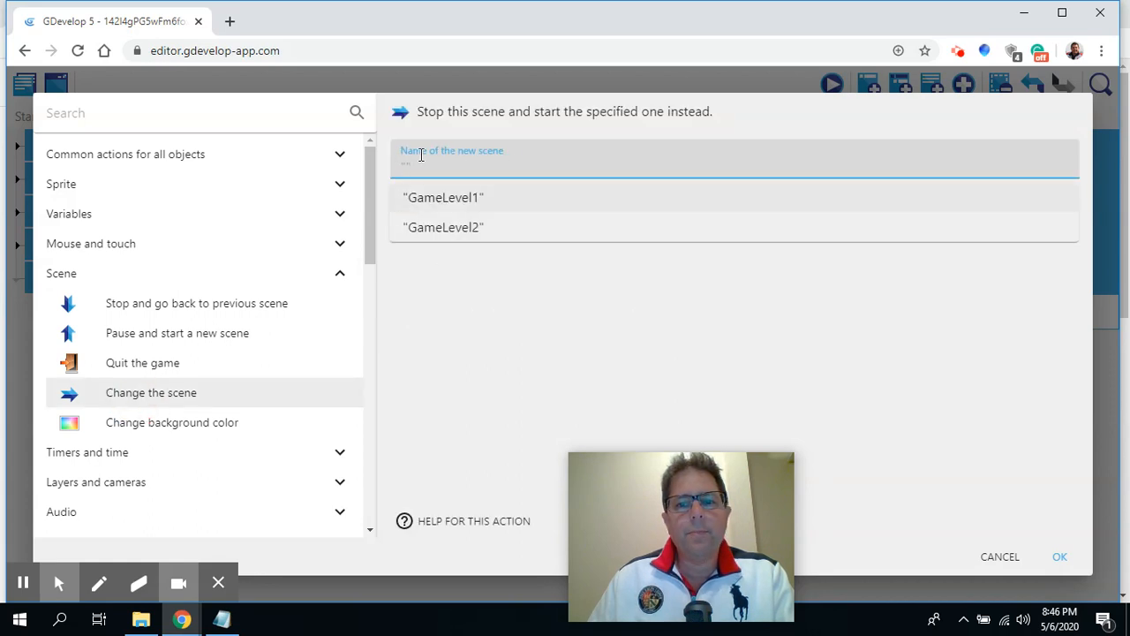
left_click(444, 227)
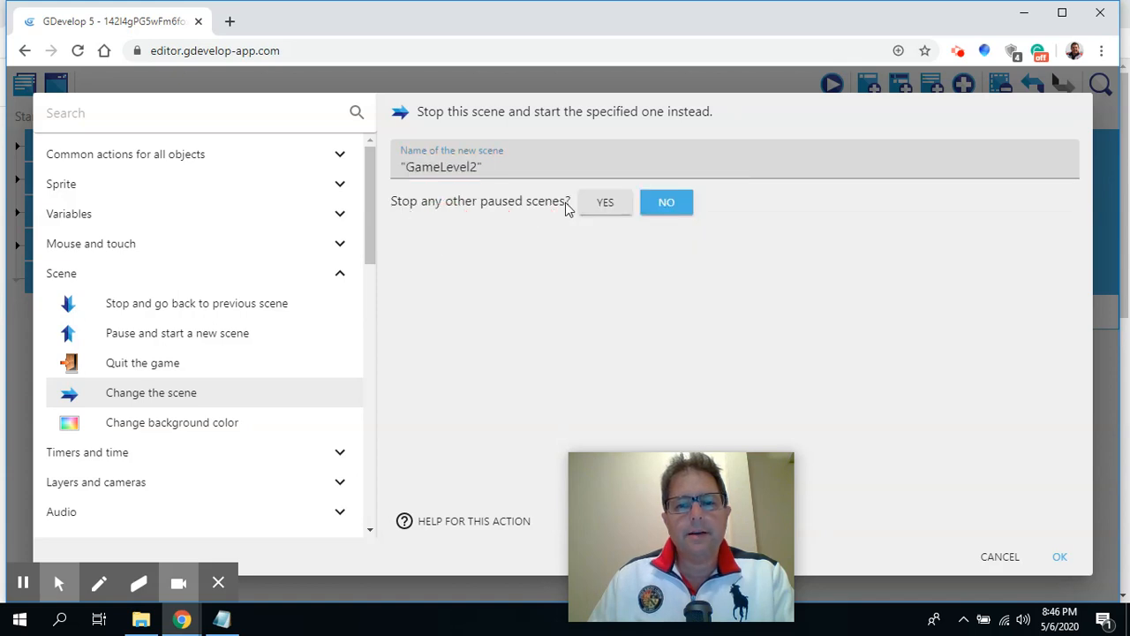
left_click(605, 203)
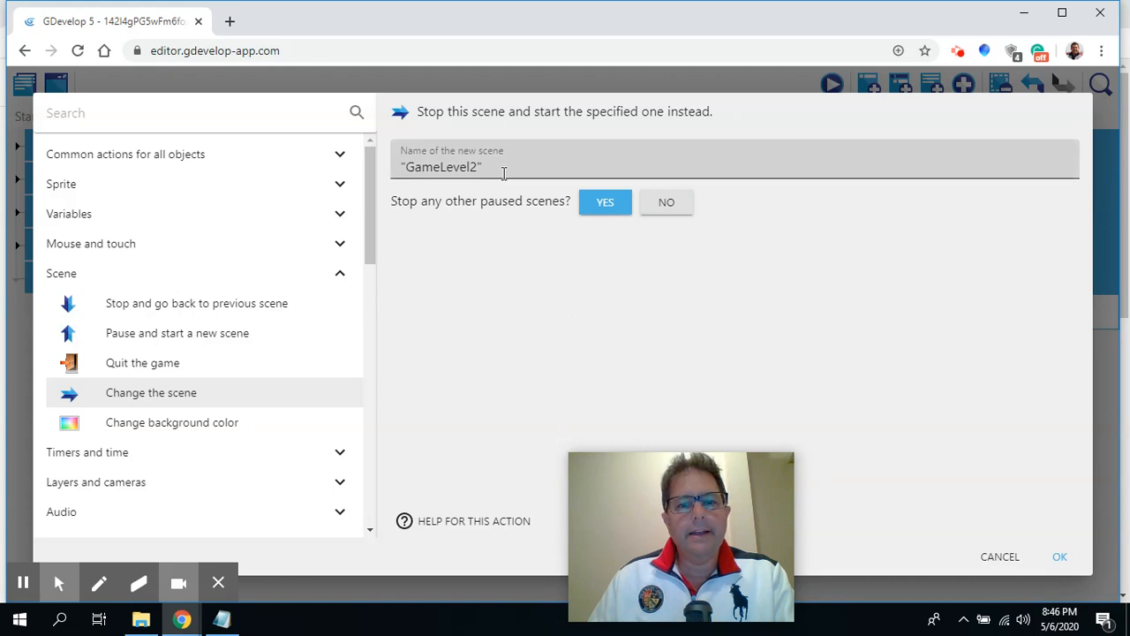
left_click(1063, 556)
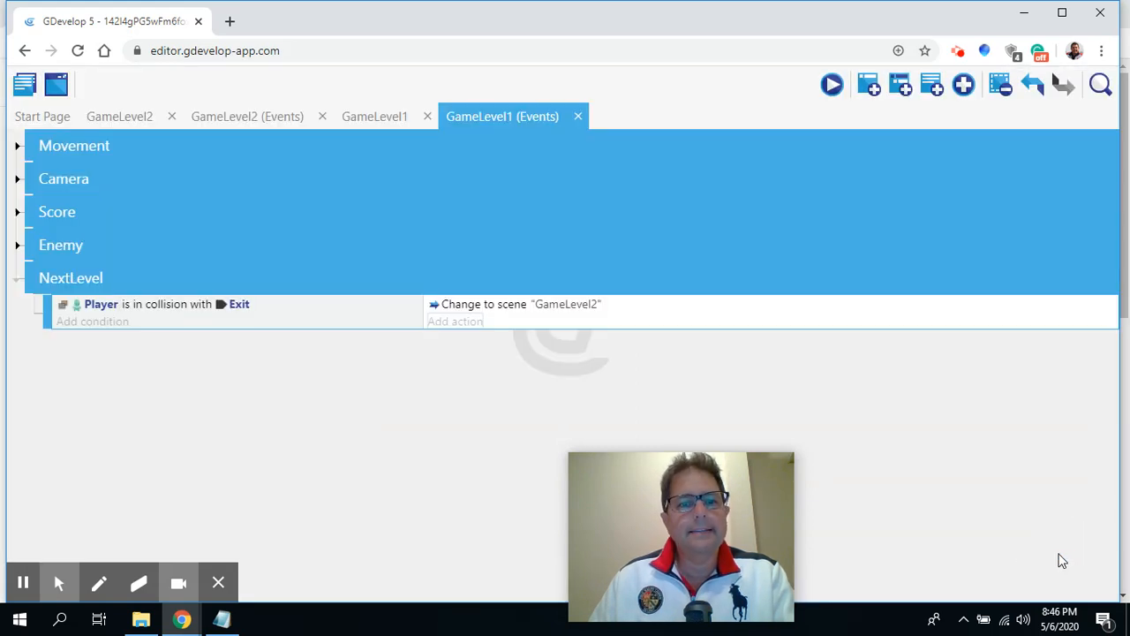
left_click(378, 116)
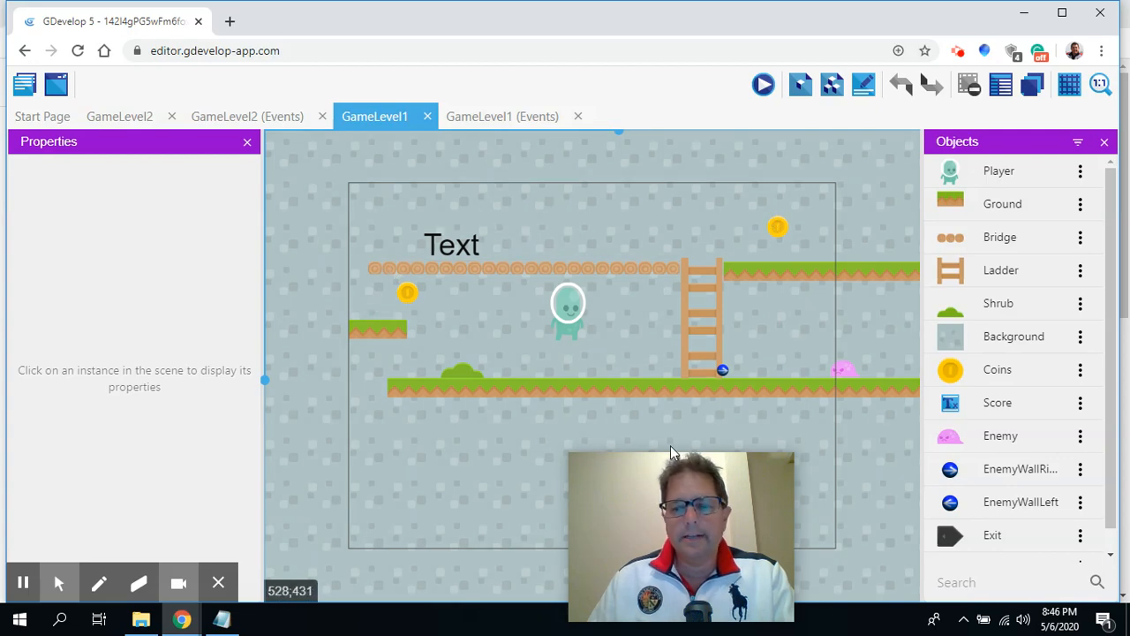
- In the GameLevel2 scene, move the player to the start of the lower ground beside the shrub, at about X 101, Y 232
left_click(621, 138)
left_click_drag(621, 138, 673, 139)
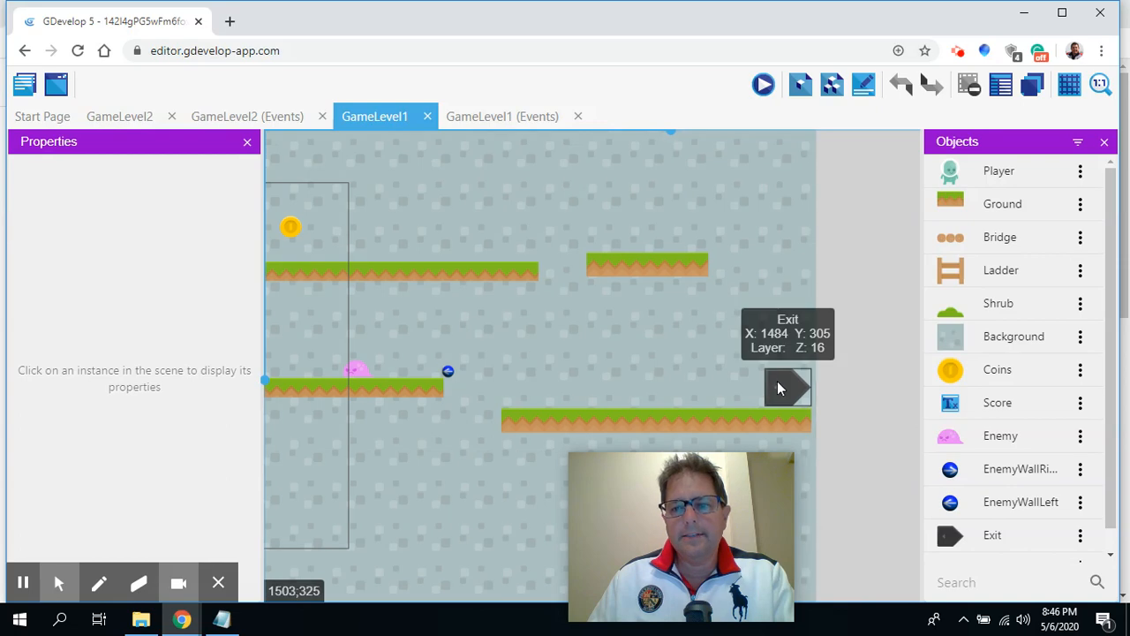
left_click(129, 115)
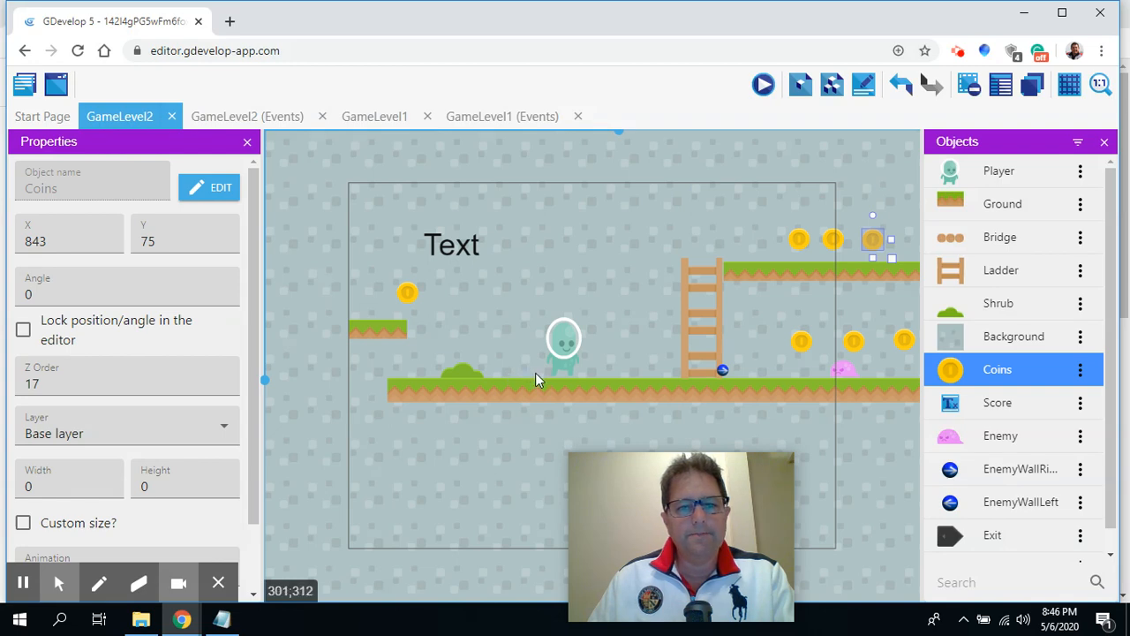
left_click_drag(566, 347, 427, 351)
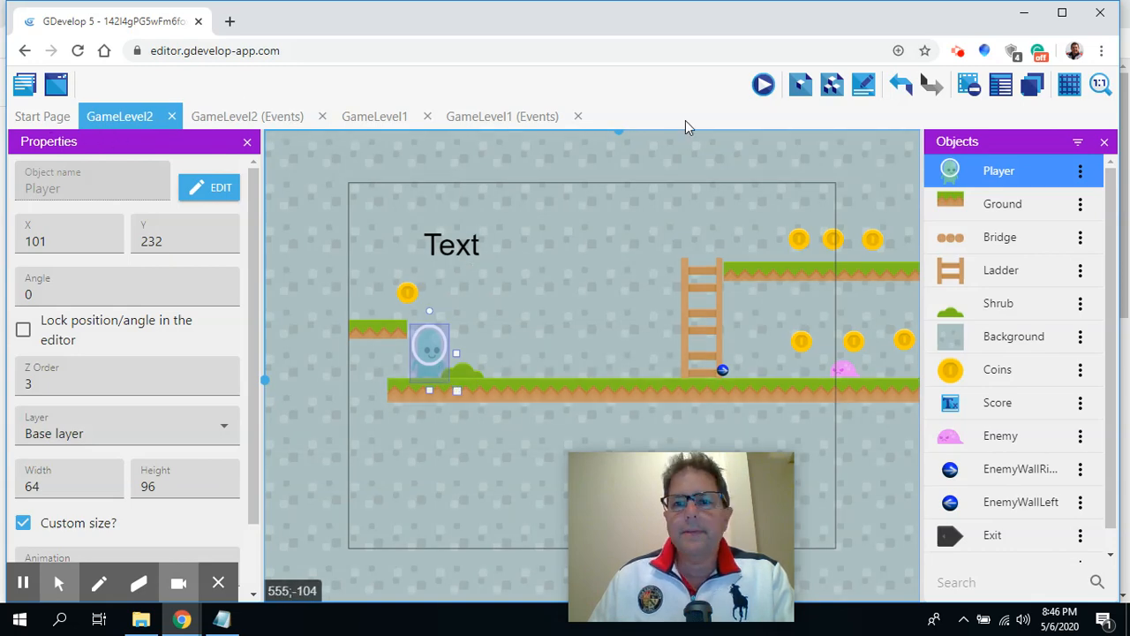
- Preview the game from GameLevel1, collect the coin above the small platform, and run the player along the ground into the exit
left_click(388, 116)
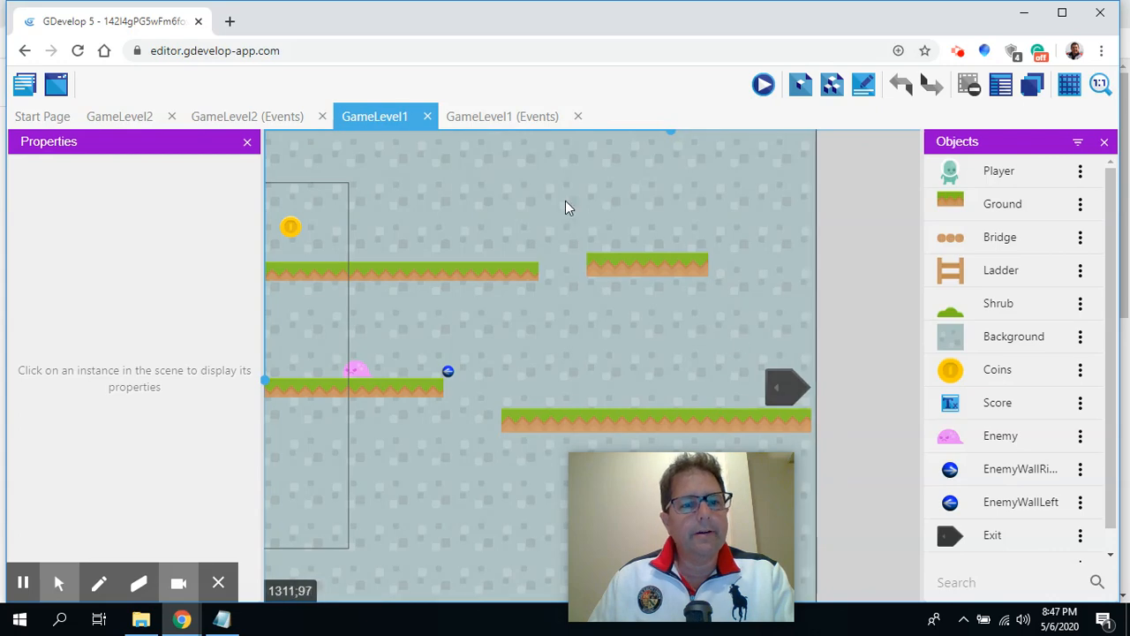
left_click(759, 86)
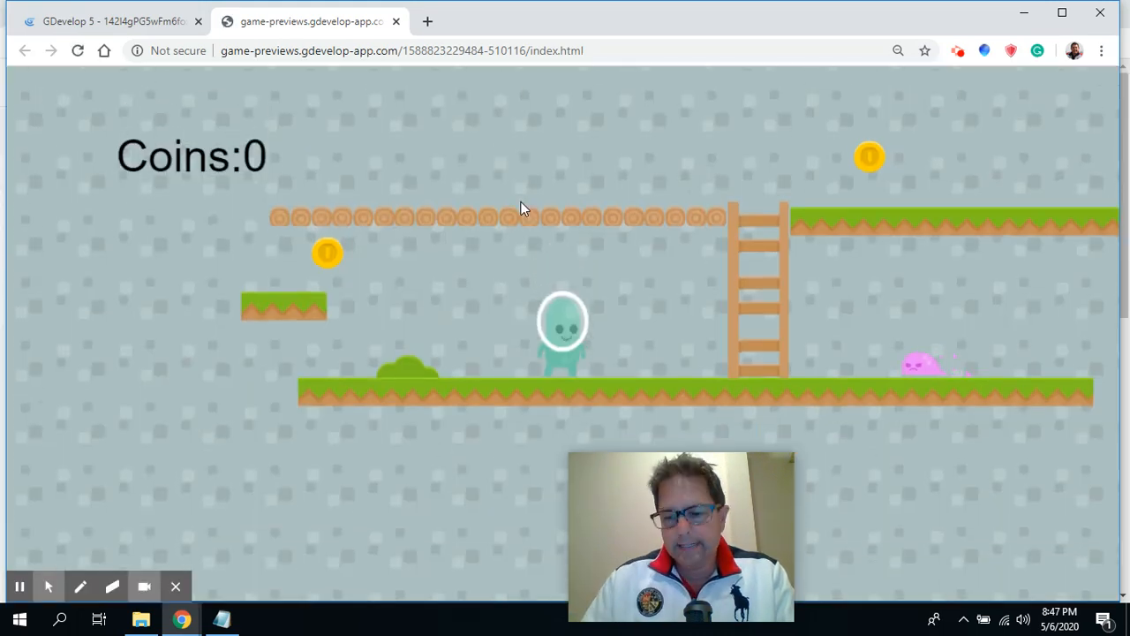
key("Left")
key("space")
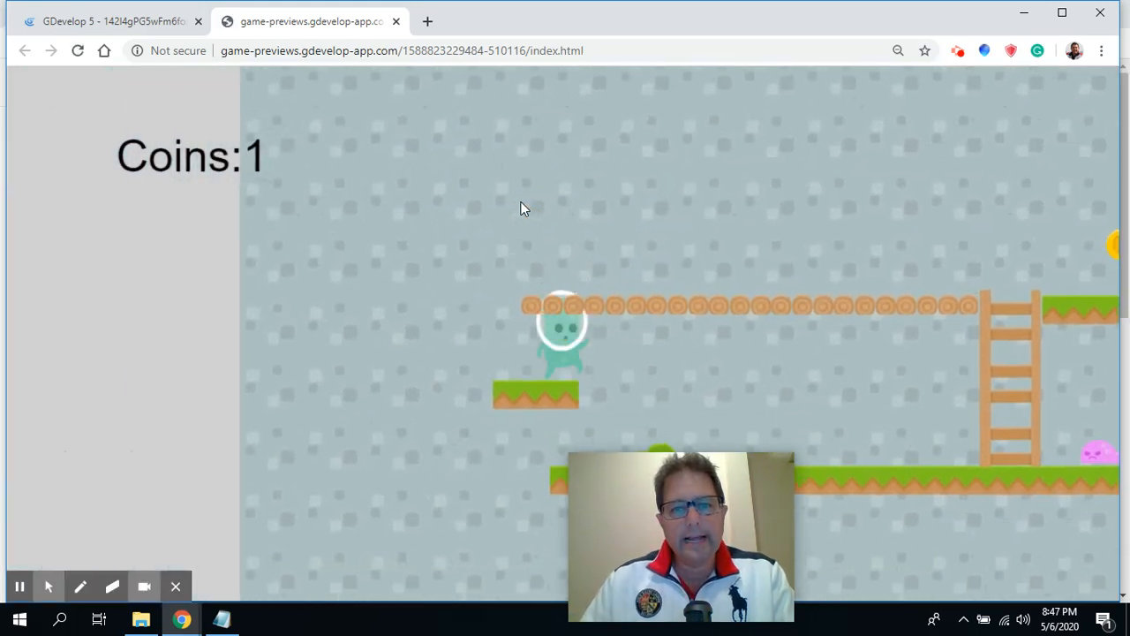
key("Right")
key("Right")
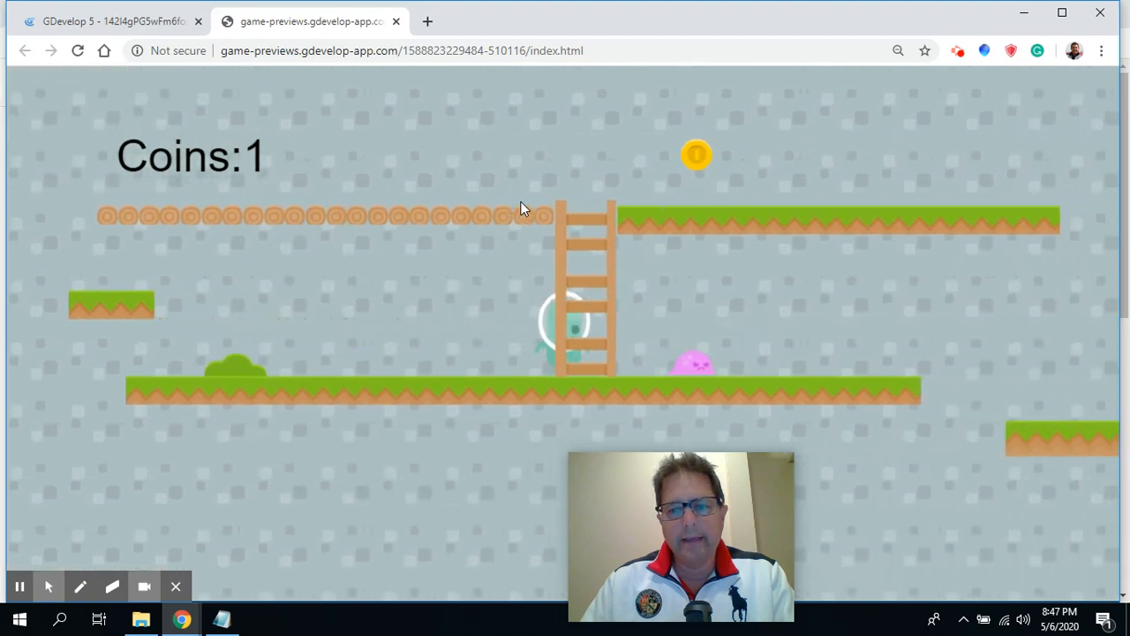
key("Right")
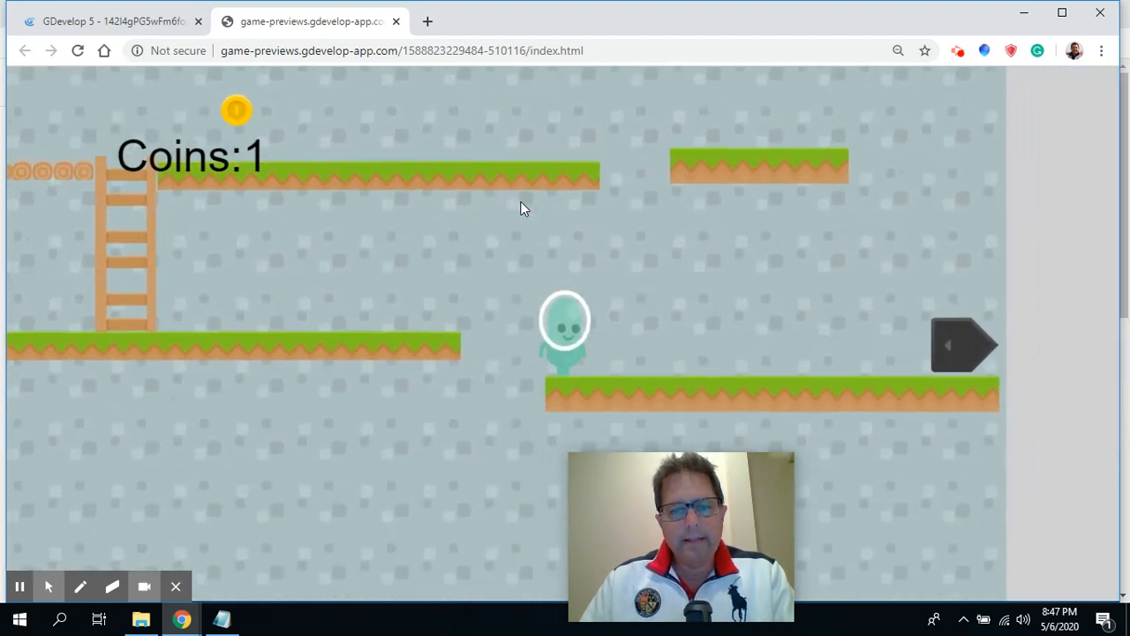
key("Right")
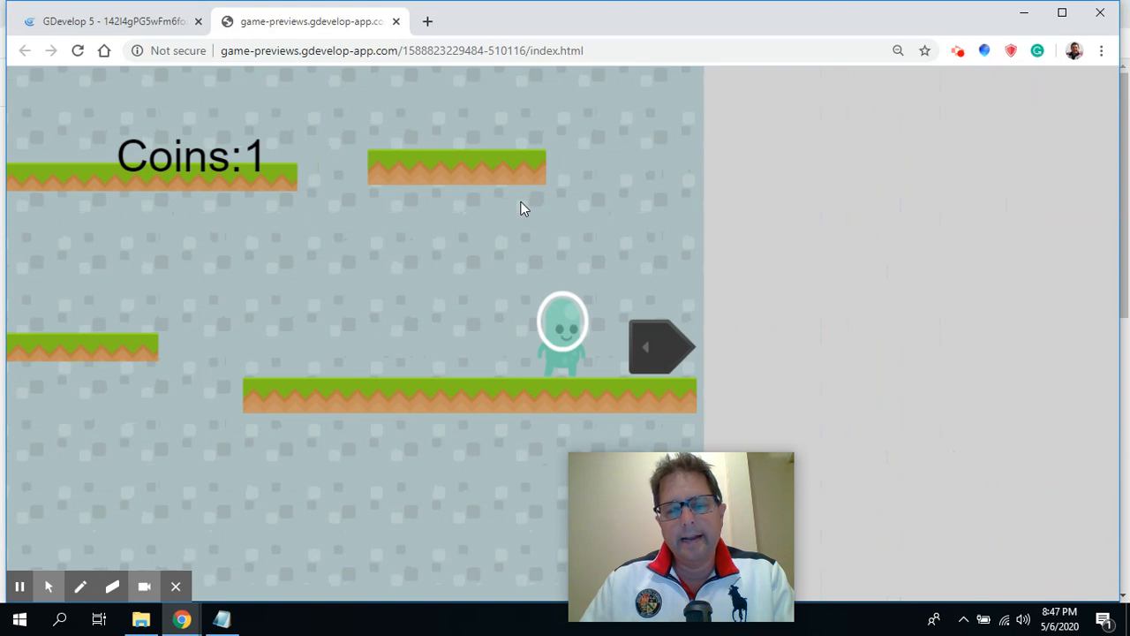
key("Right")
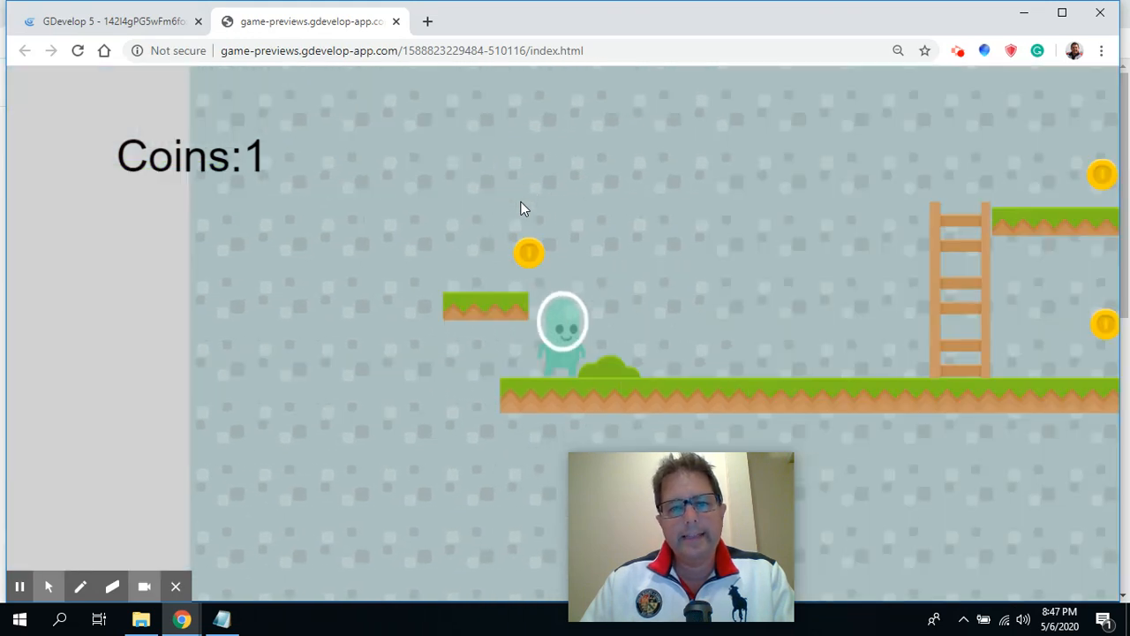
- Play through GameLevel2 in the preview, collecting the small-platform coin, both rows of three coins and climbing the ladder, and close the preview
key("space")
key("Left")
key("Right")
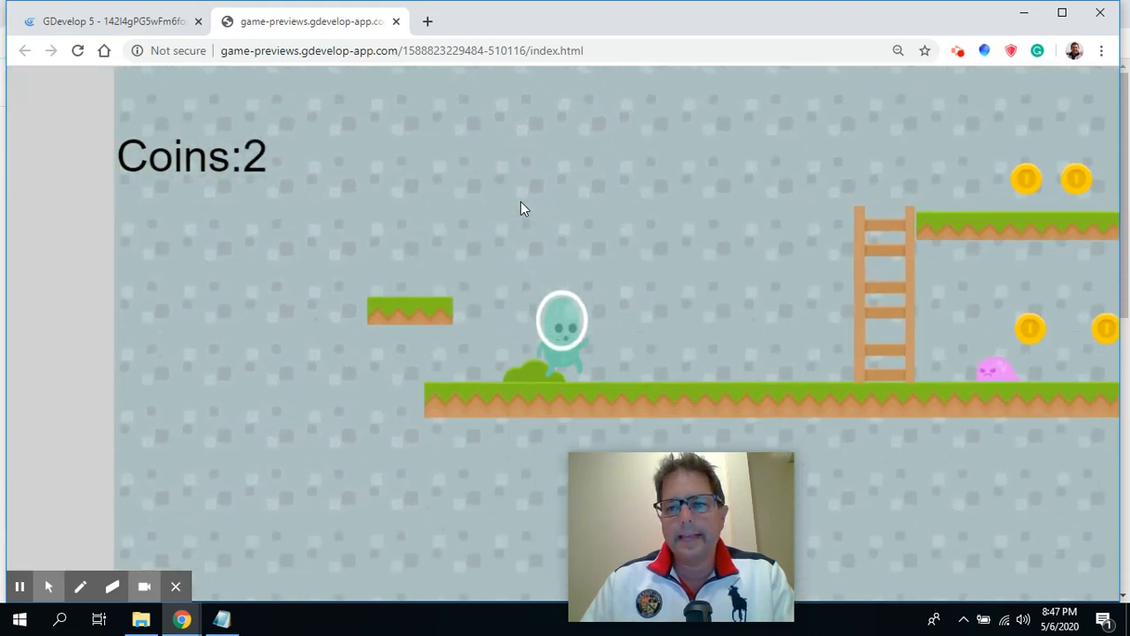
key("space")
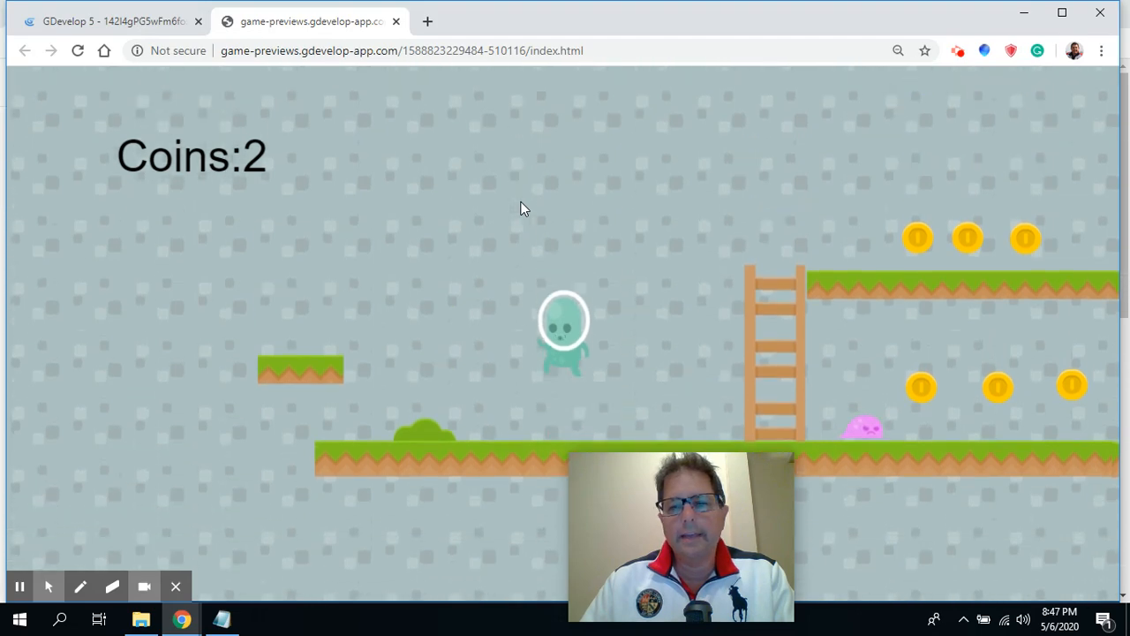
key("Right")
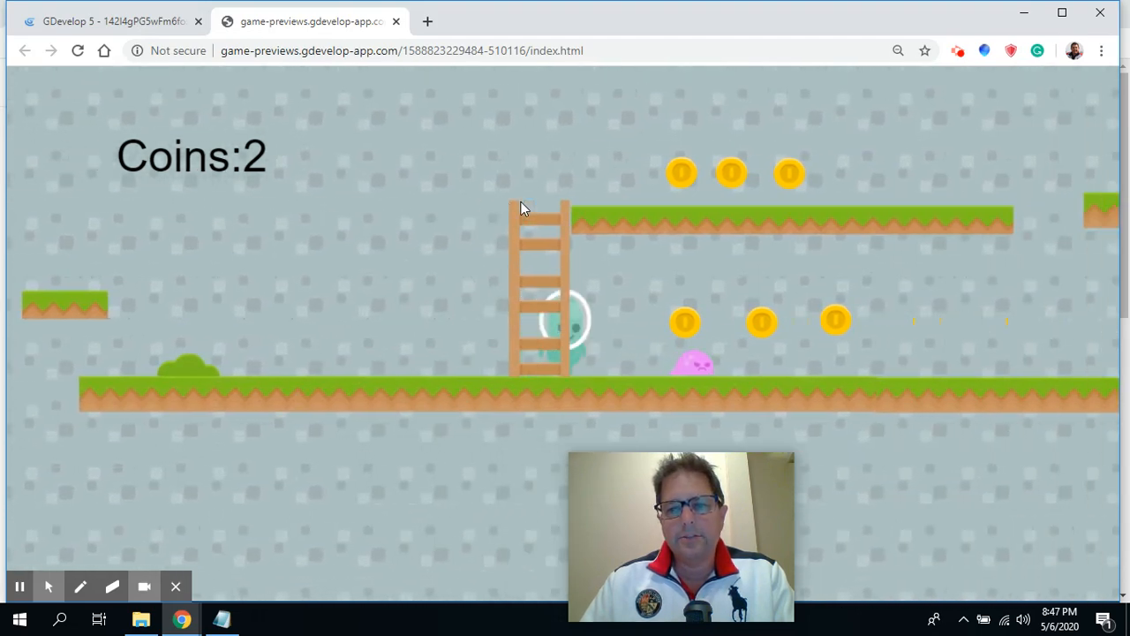
key("Right")
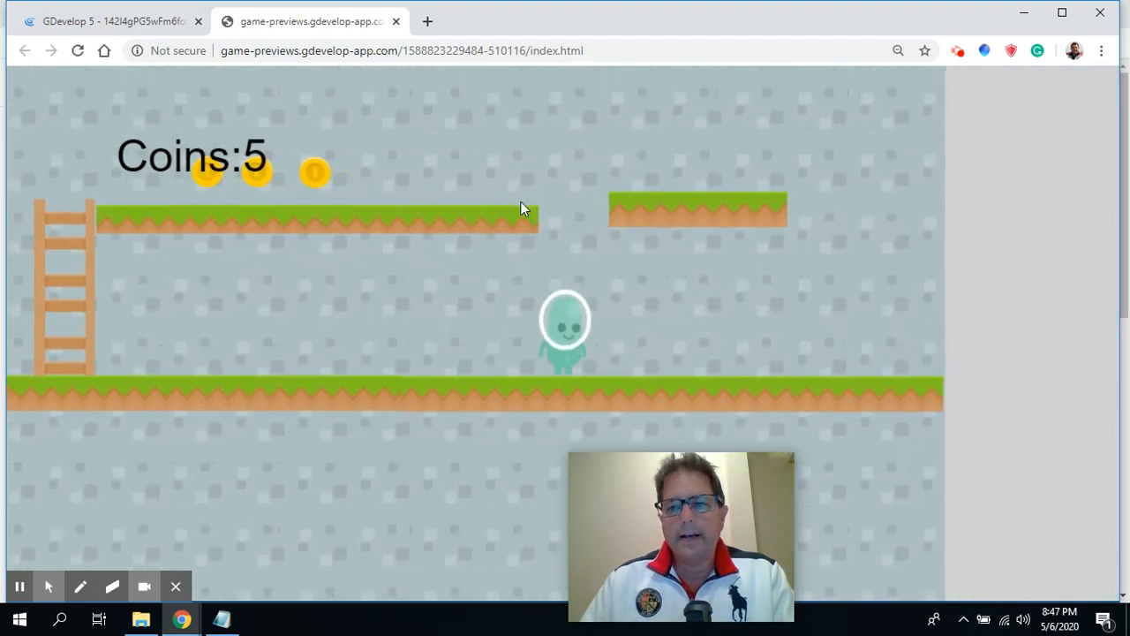
key("Left")
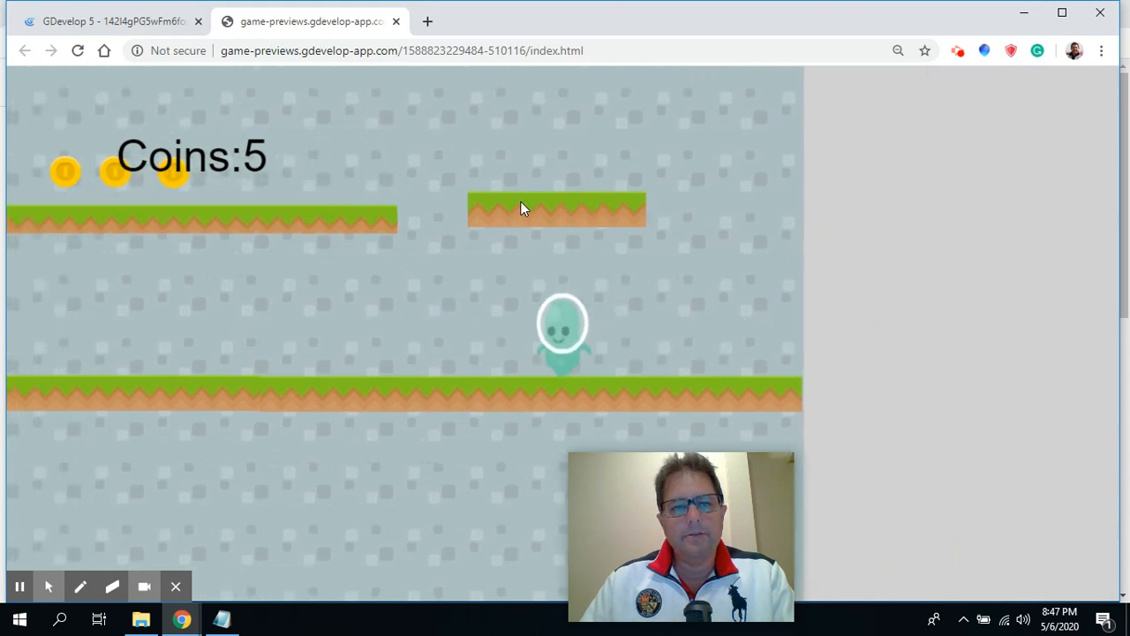
key("Left")
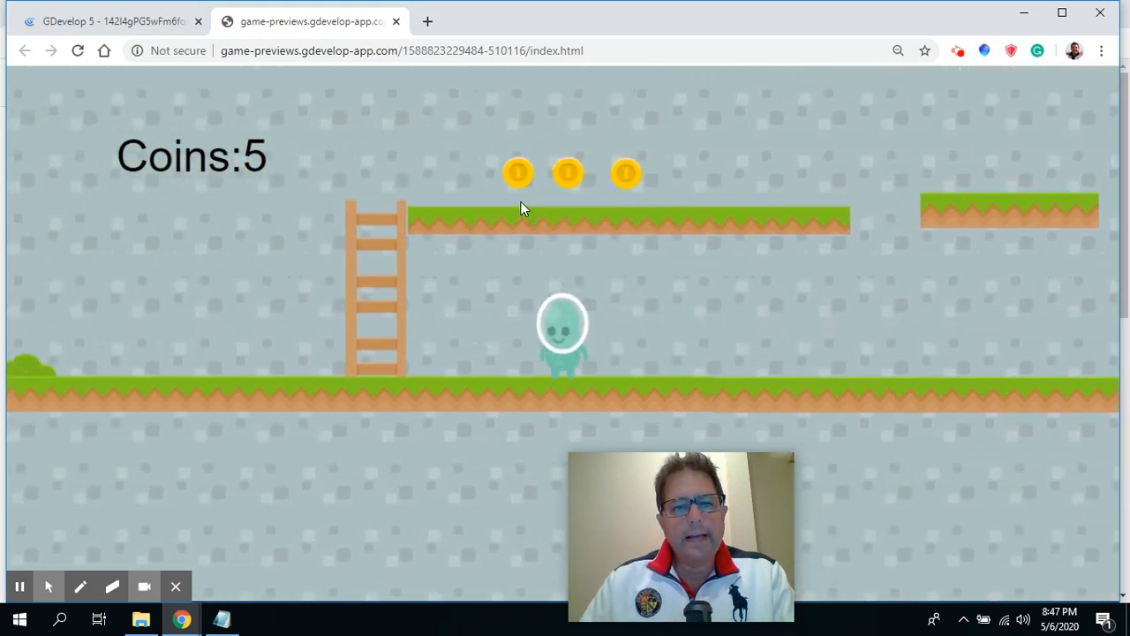
key("Up")
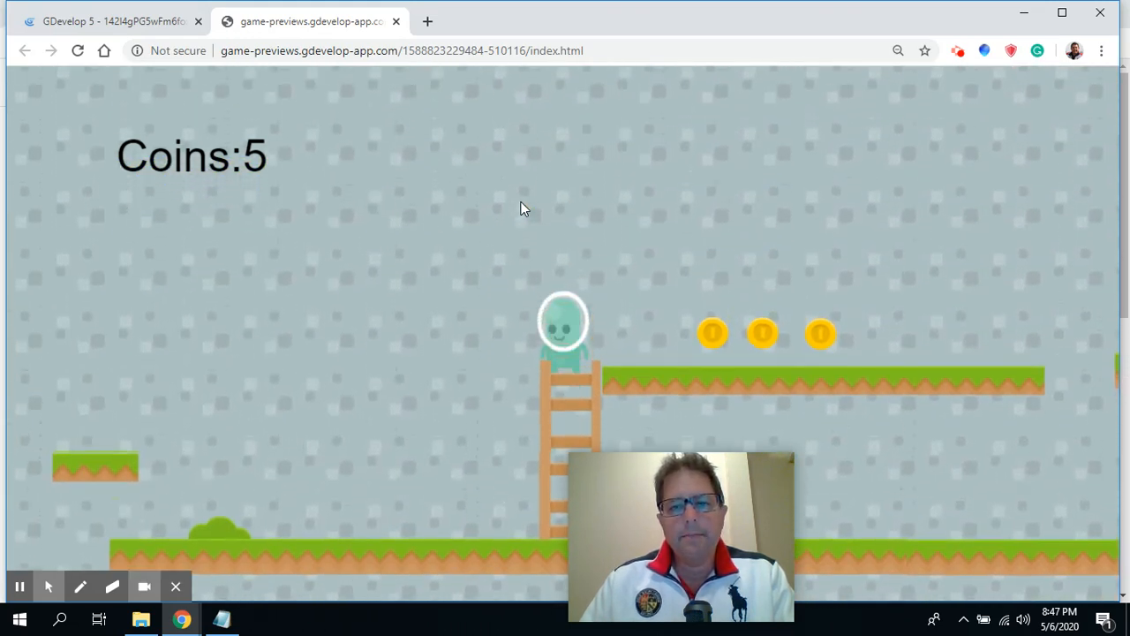
key("Right")
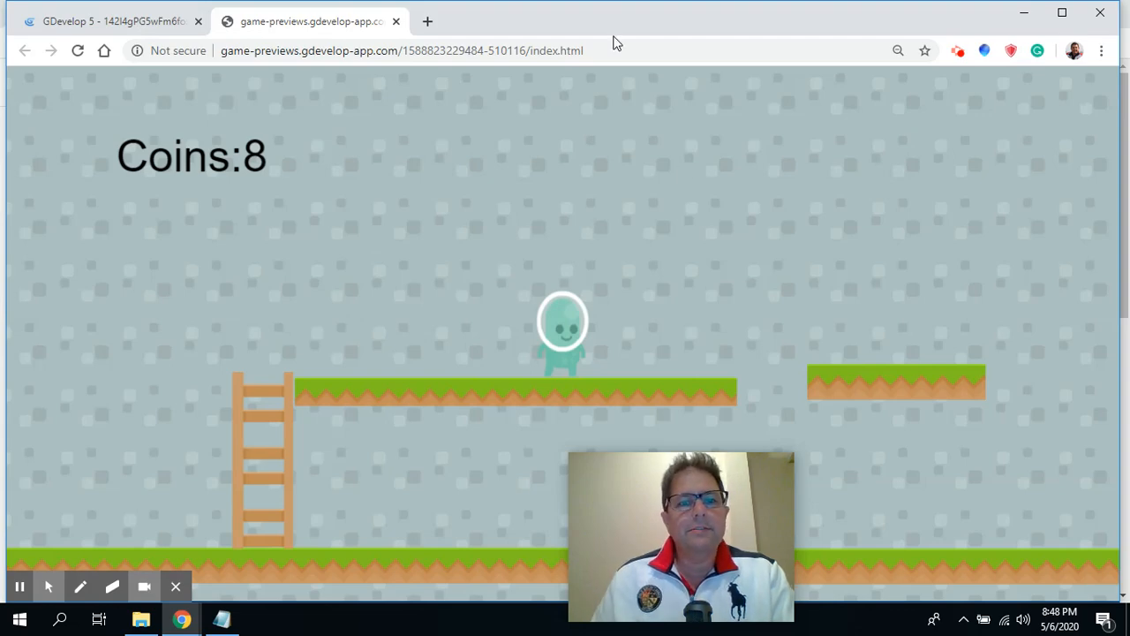
left_click(394, 21)
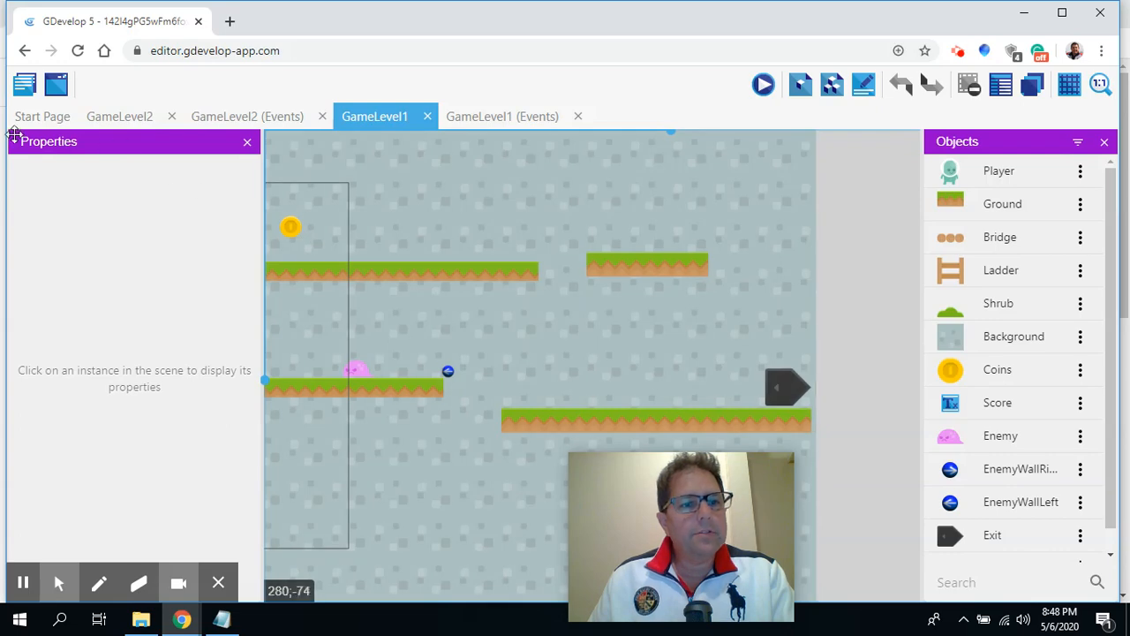
- Save the project and start saving a copy on Google Drive, opening the chooser for its destination
left_click(25, 86)
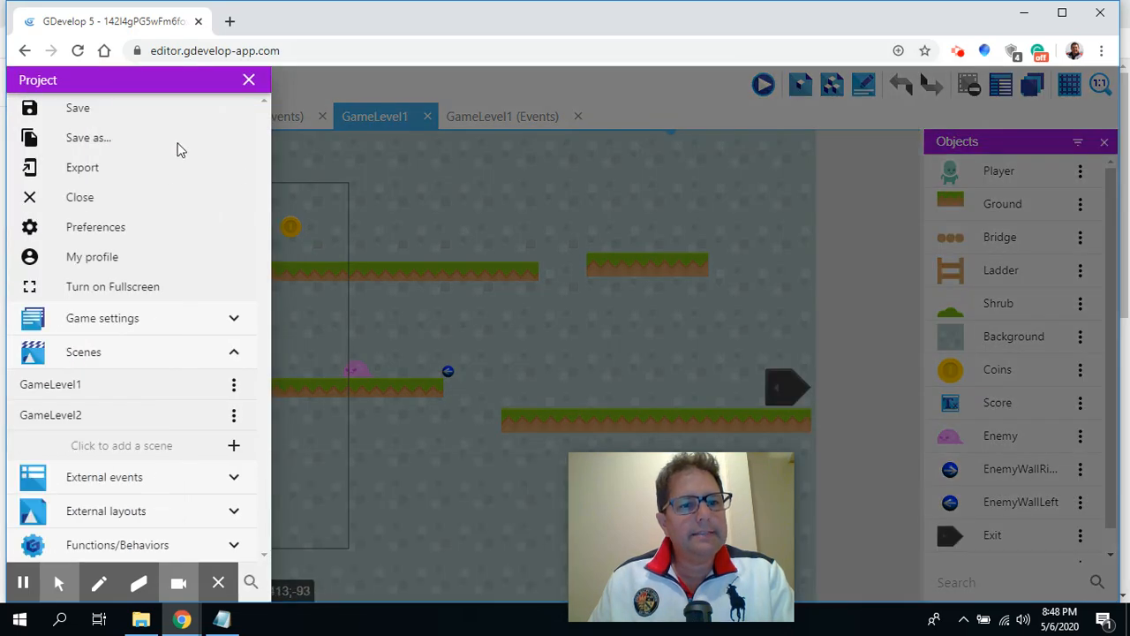
left_click(78, 110)
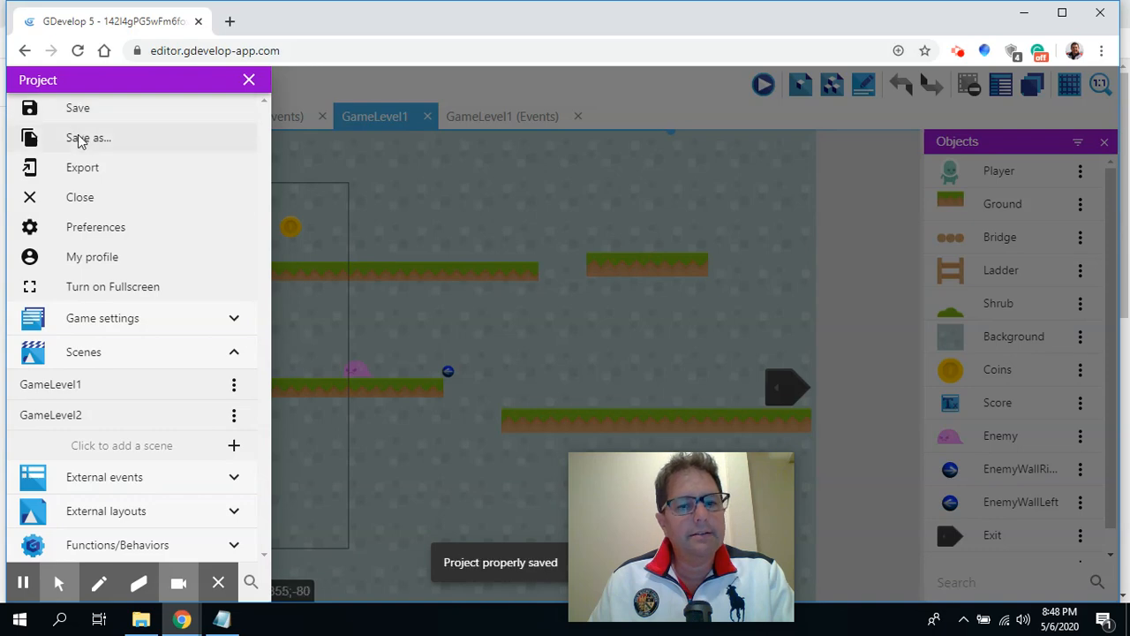
left_click(80, 140)
left_click(391, 306)
left_click(375, 352)
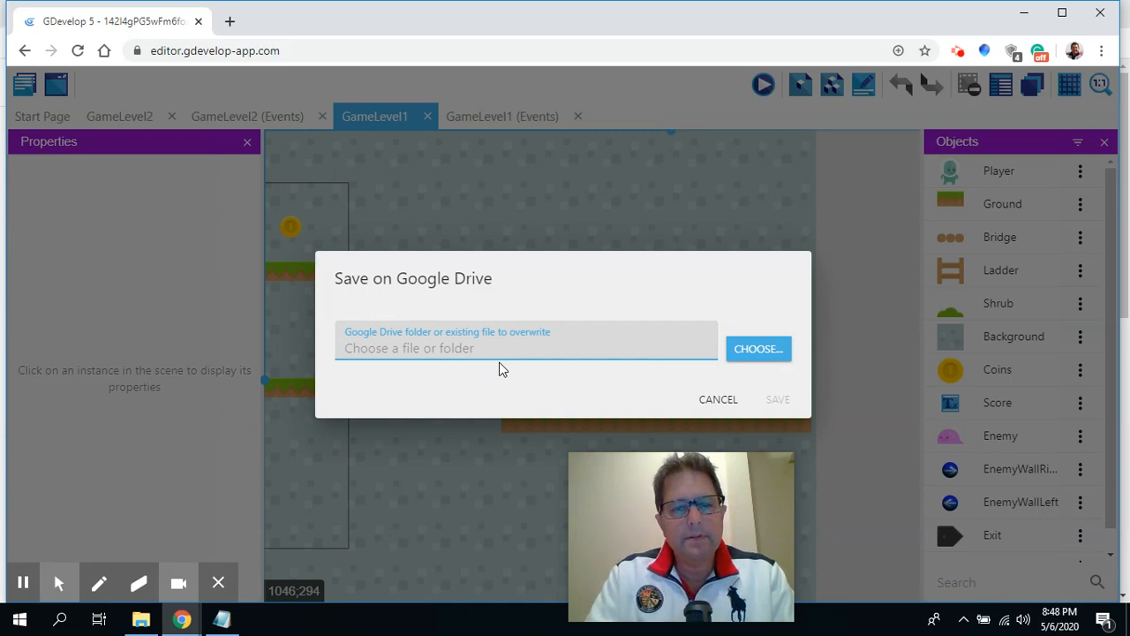
left_click(757, 360)
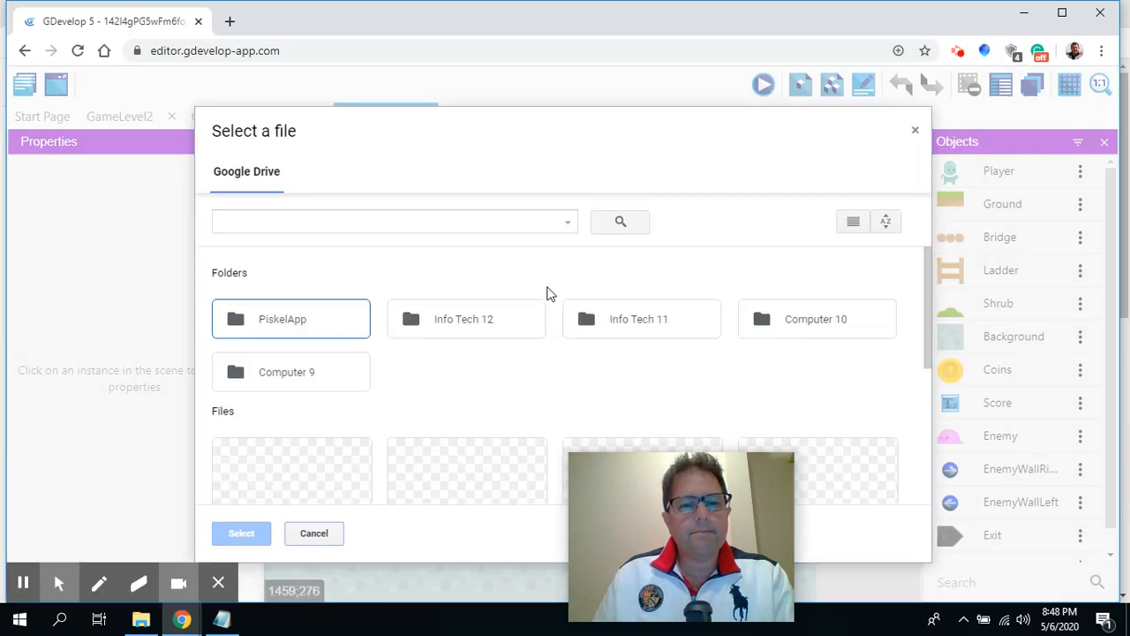
double_click(799, 325)
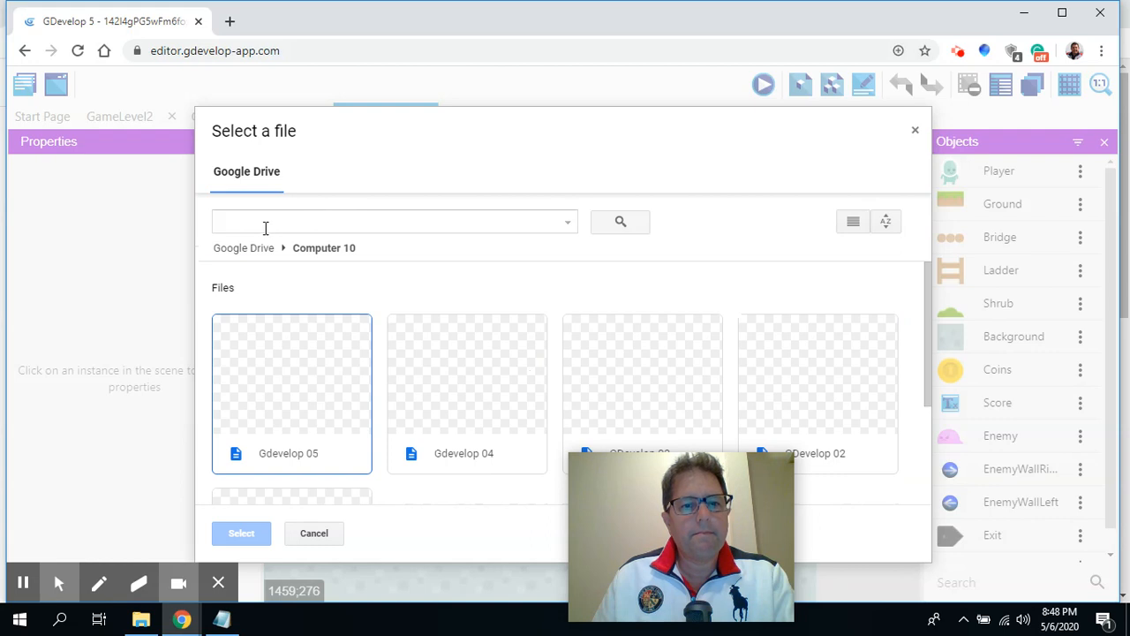
left_click(333, 253)
left_click(328, 253)
left_click(296, 223)
left_click(242, 249)
- Choose the Computer 10 folder as the destination and save the project copy under the new file name GDevelop 06
left_click(798, 325)
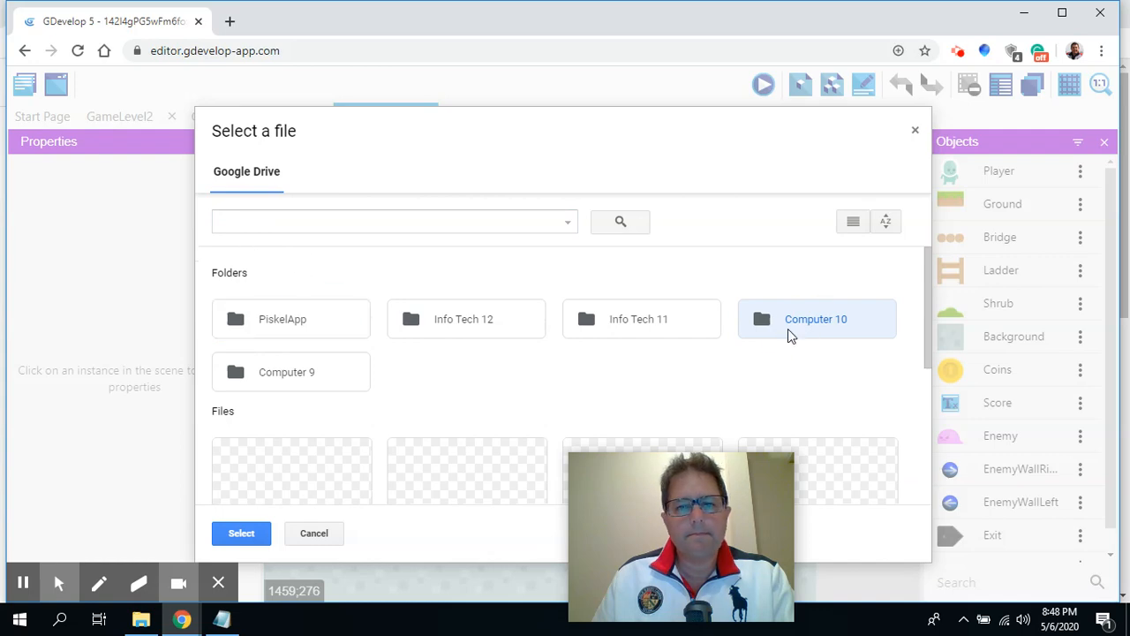
left_click(246, 534)
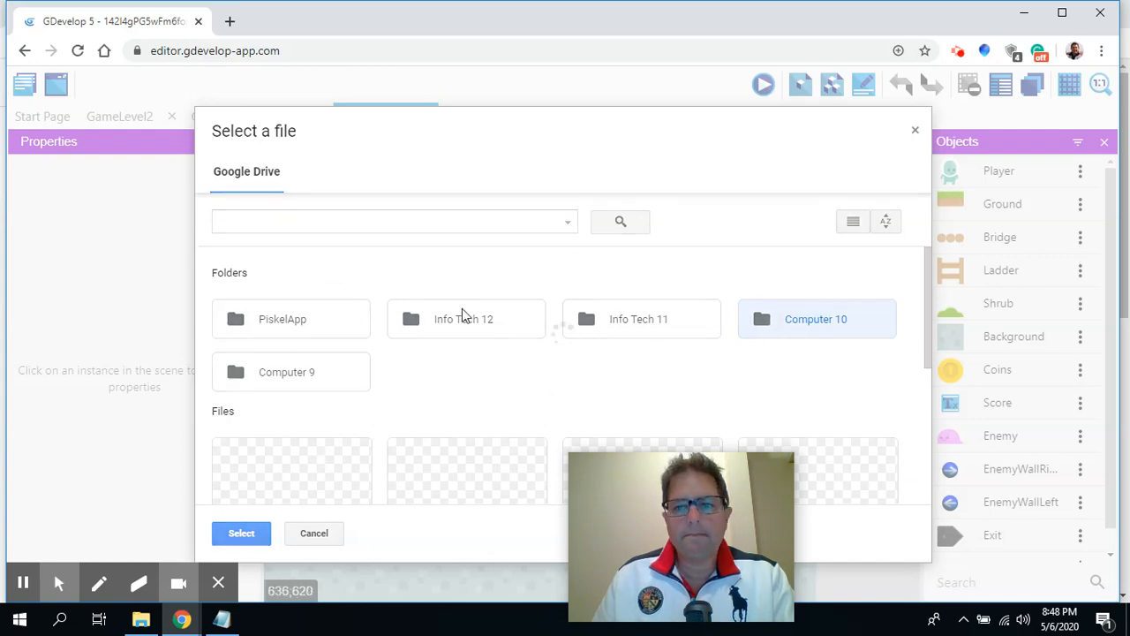
left_click(367, 383)
type("GDevelop ")
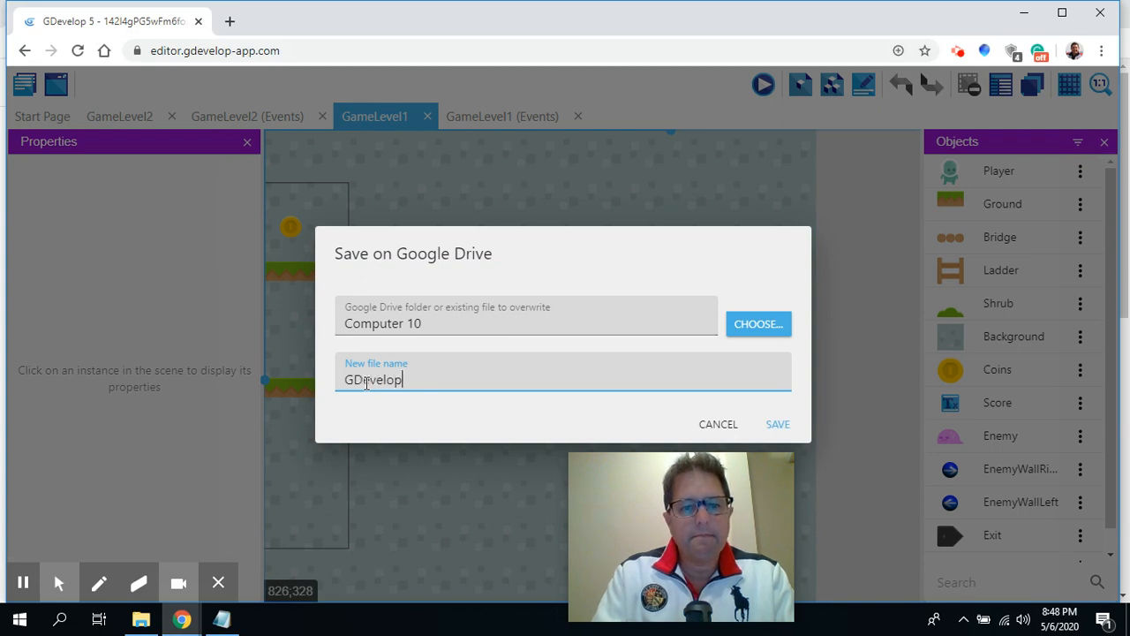
type("06")
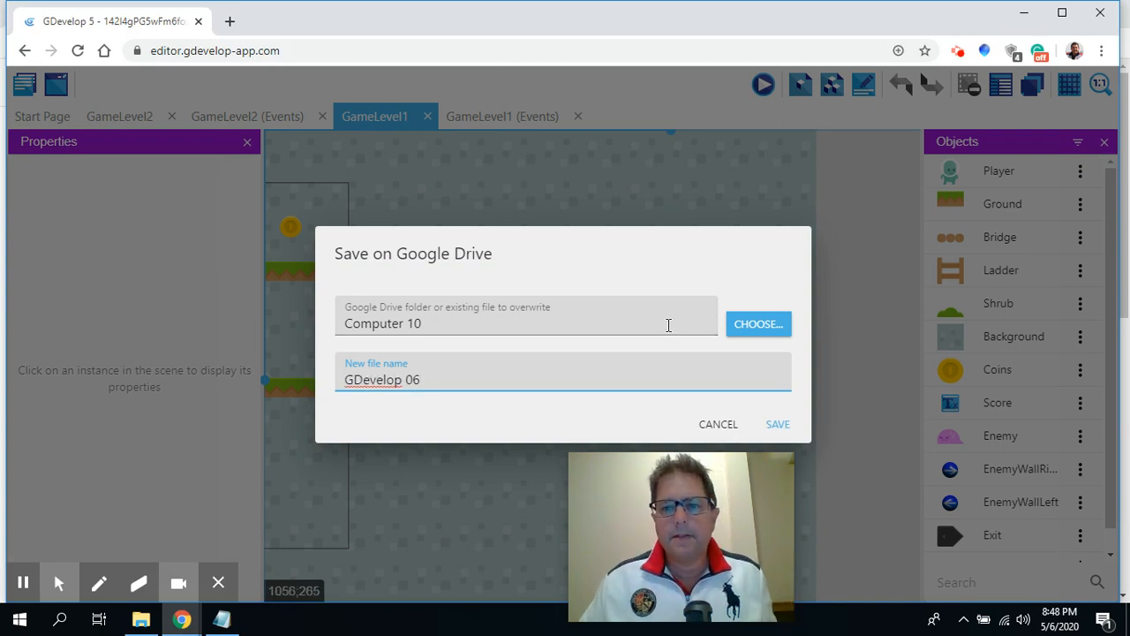
left_click(778, 425)
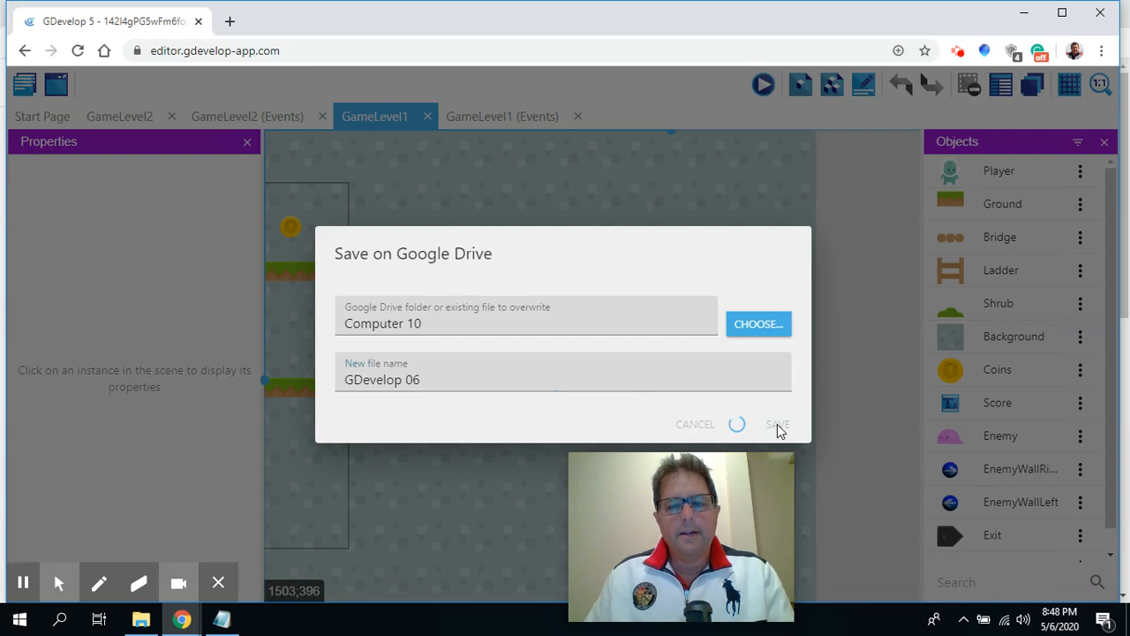